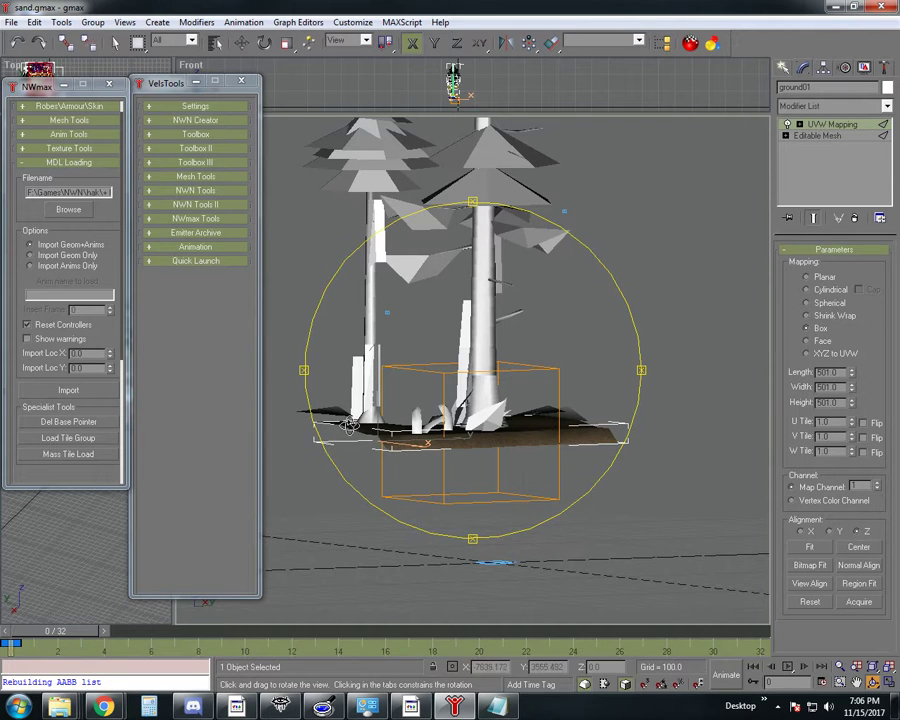
# Convert the tls_flowers01_02 ground plane beneath the trees to an editable mesh
pyautogui.moveTo(363, 424); pyautogui.dragTo(441, 409)
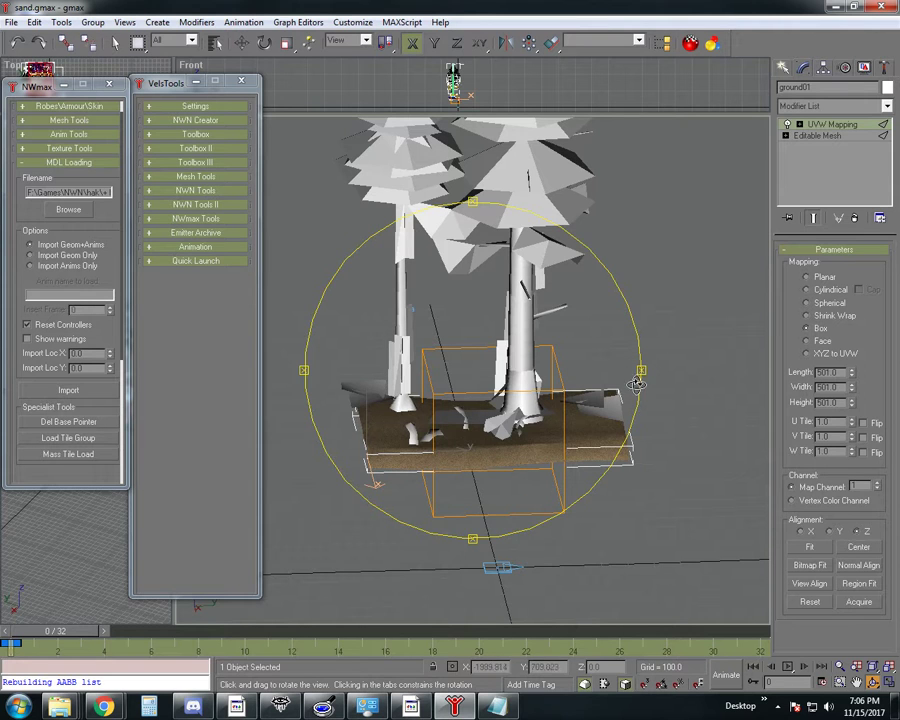
pyautogui.moveTo(359, 420); pyautogui.dragTo(396, 409)
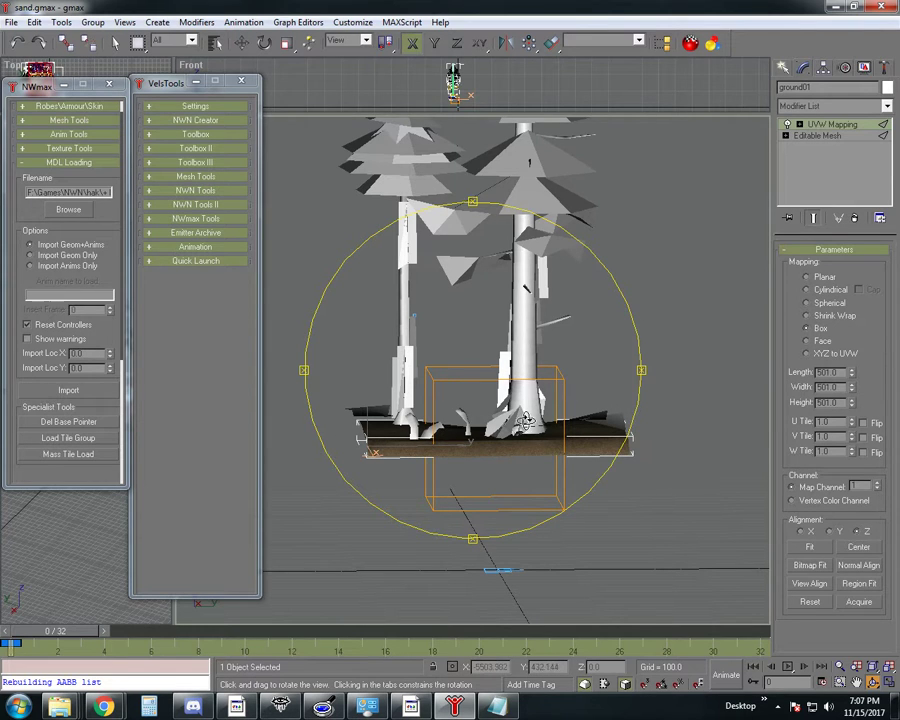
pyautogui.moveTo(525, 420); pyautogui.dragTo(590, 435)
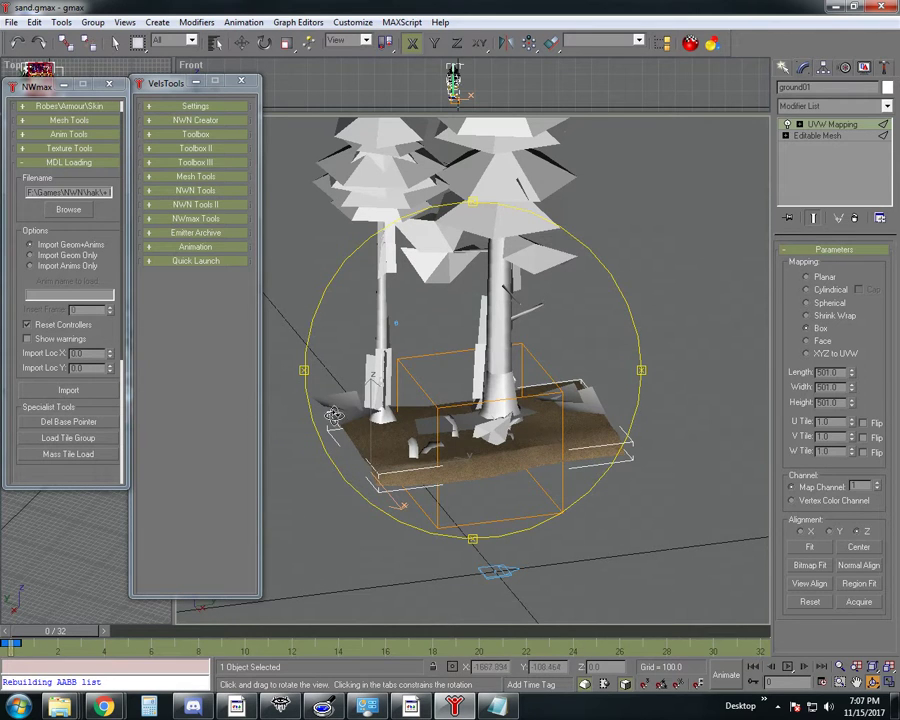
pyautogui.moveTo(472, 455); pyautogui.dragTo(316, 414)
pyautogui.moveTo(379, 469); pyautogui.dragTo(329, 409)
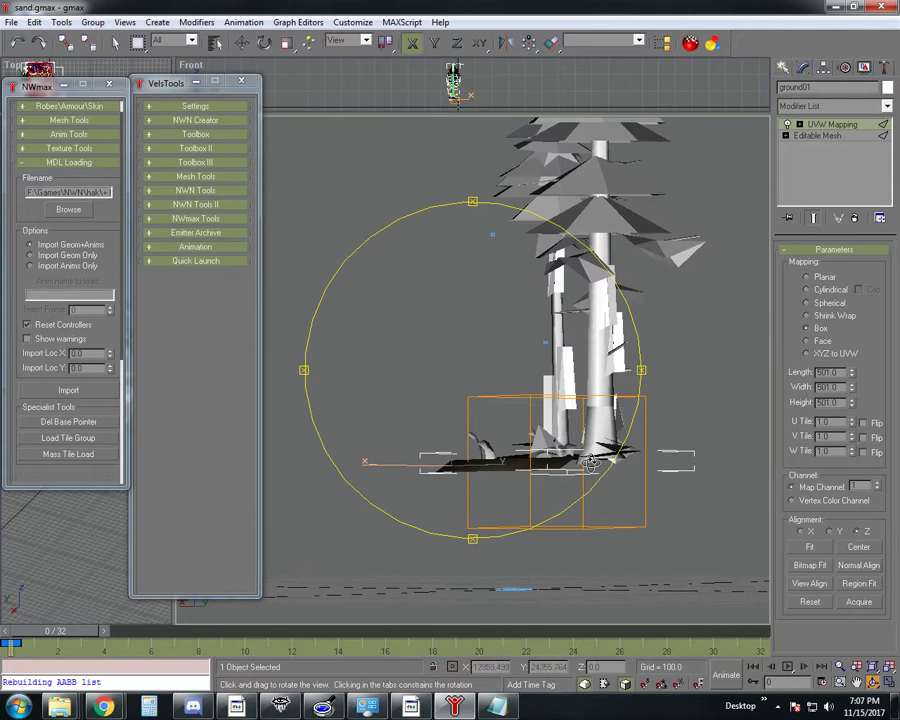
pyautogui.moveTo(551, 458); pyautogui.dragTo(448, 418)
pyautogui.click(115, 43)
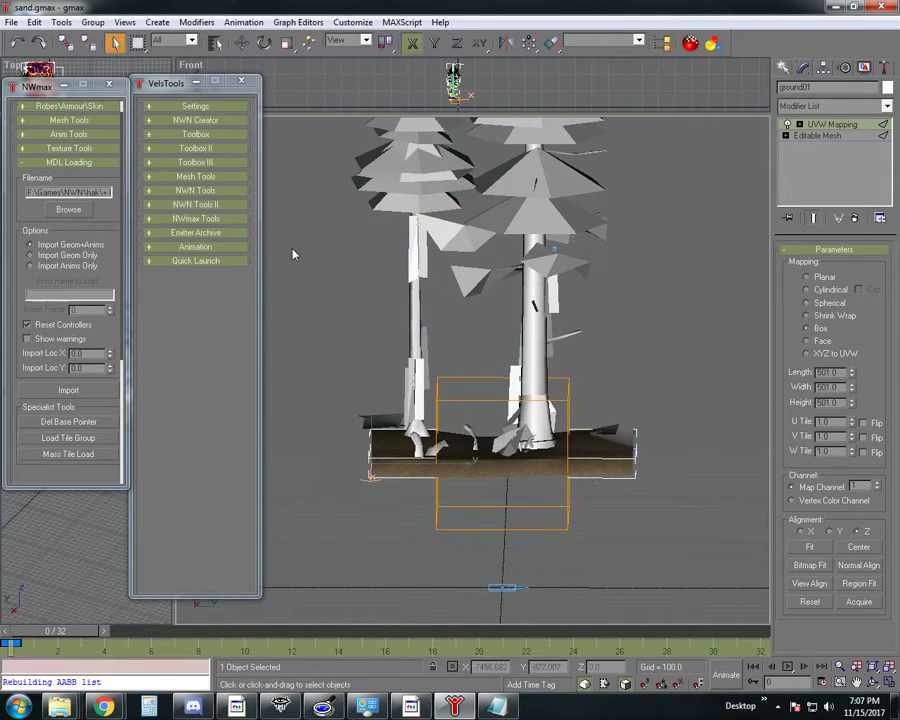
pyautogui.click(297, 257)
pyautogui.click(376, 424)
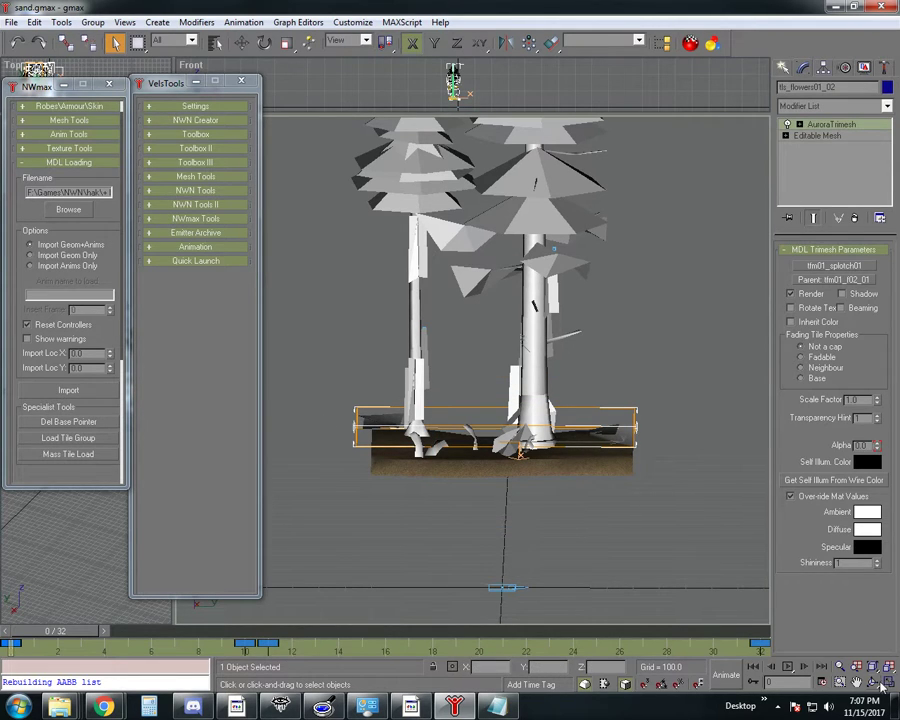
pyautogui.rightClick(347, 352)
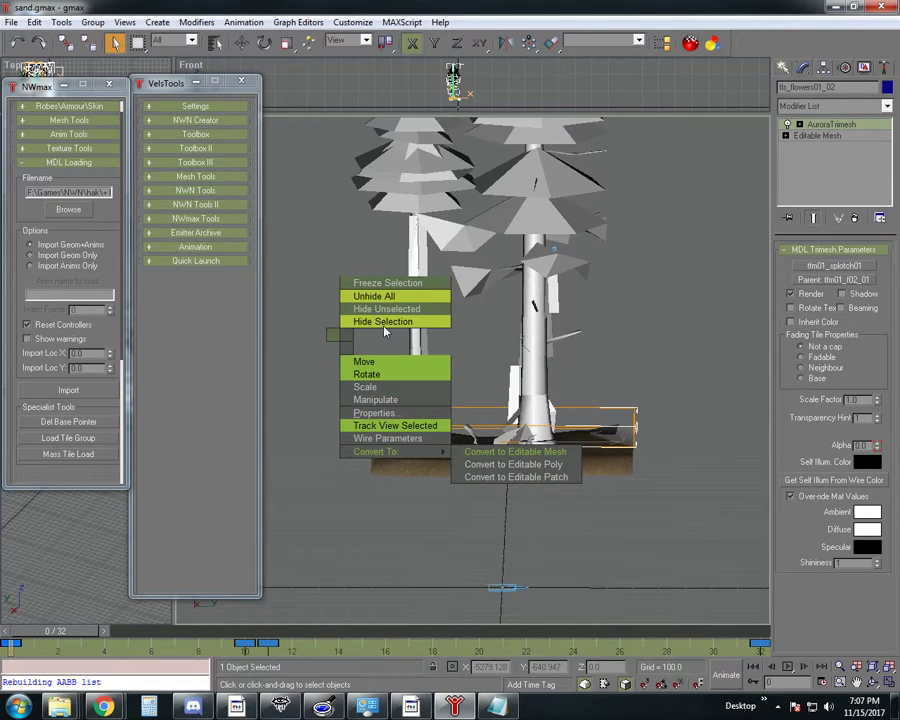
pyautogui.click(497, 451)
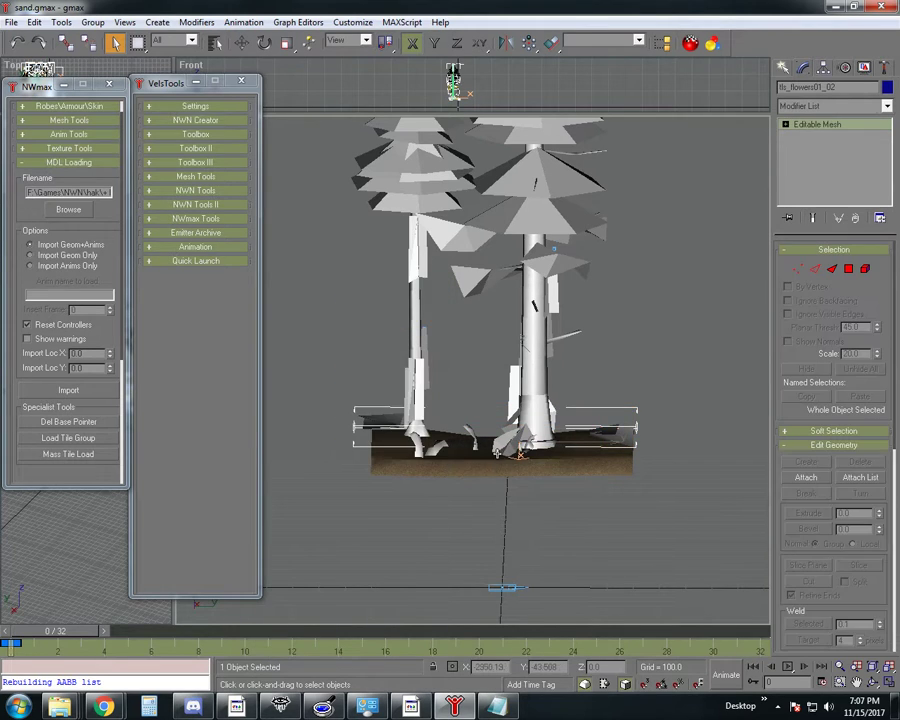
# Lower the eight flower-plane vertices beside the thinner tree to a Z position of 547.75
pyautogui.click(798, 269)
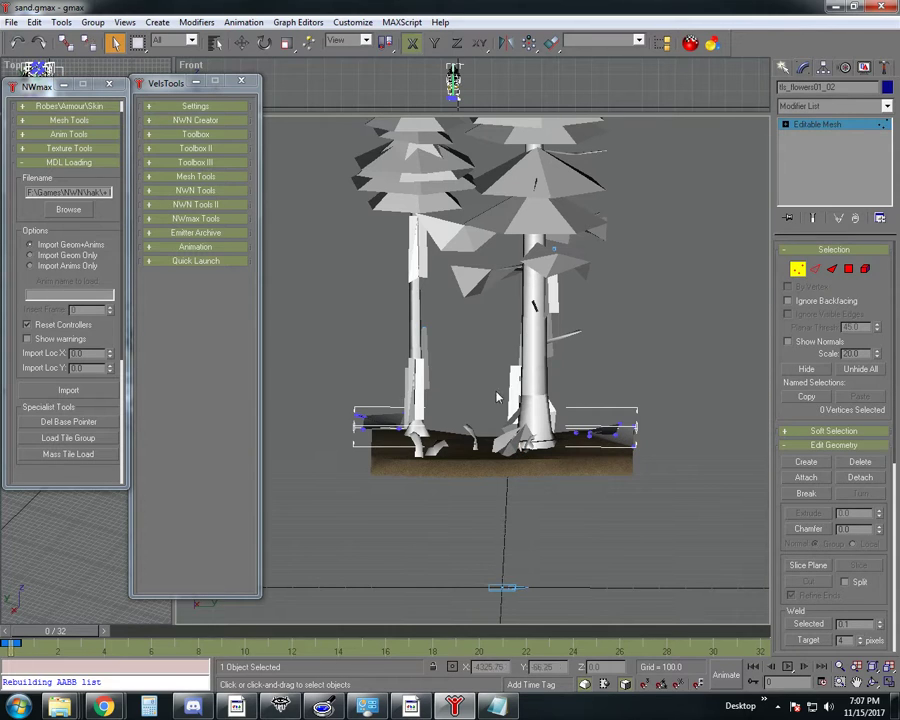
pyautogui.moveTo(410, 430); pyautogui.dragTo(445, 475)
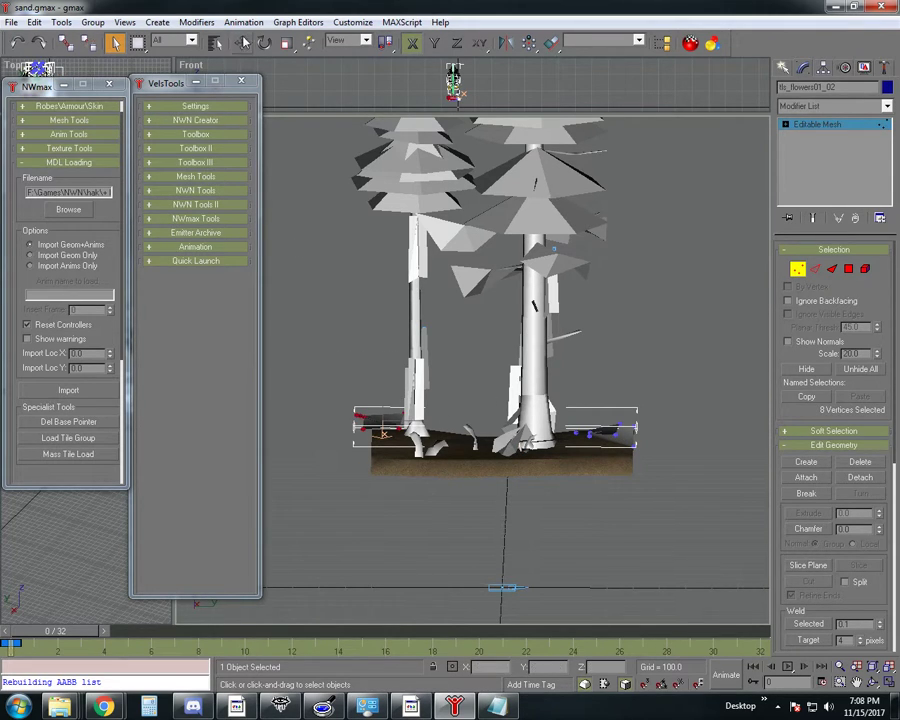
pyautogui.press('w')
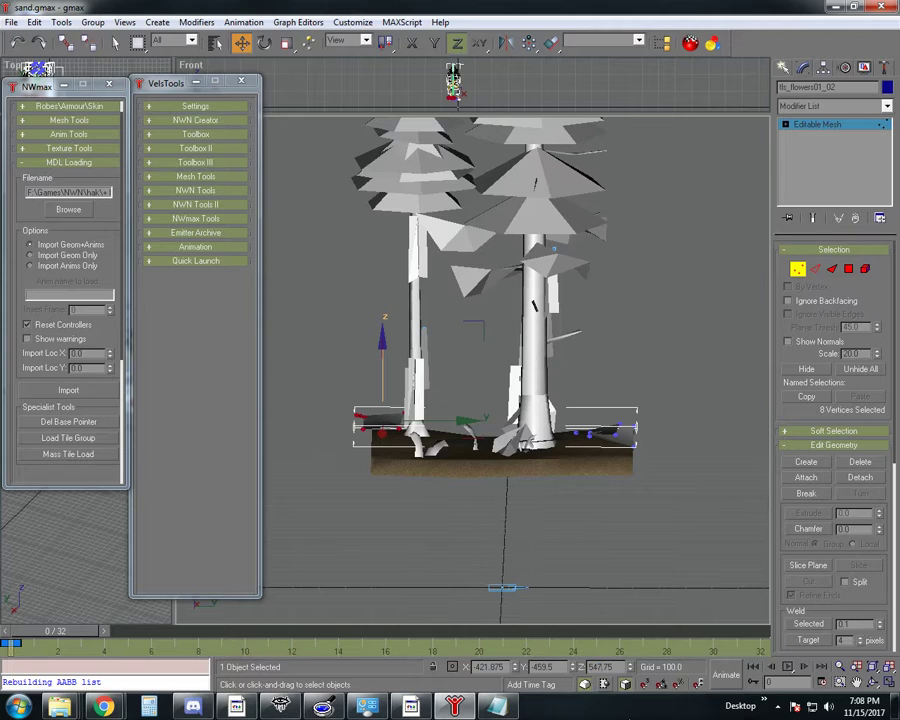
pyautogui.press('Return')
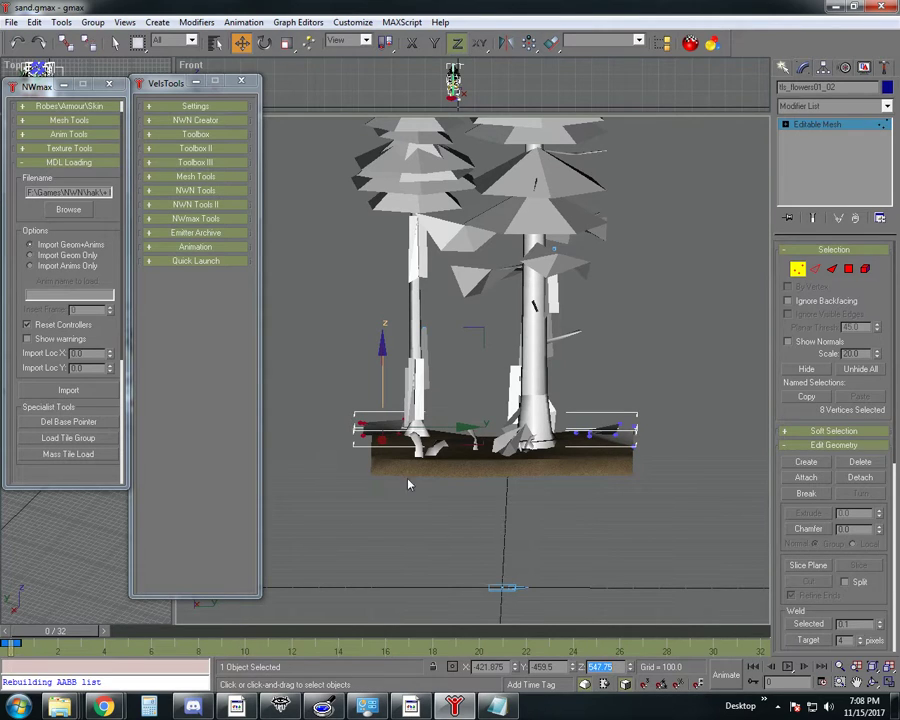
# Lower the six raised flower-plane vertices behind the larger tree to a Z position of 537.0
pyautogui.click(872, 683)
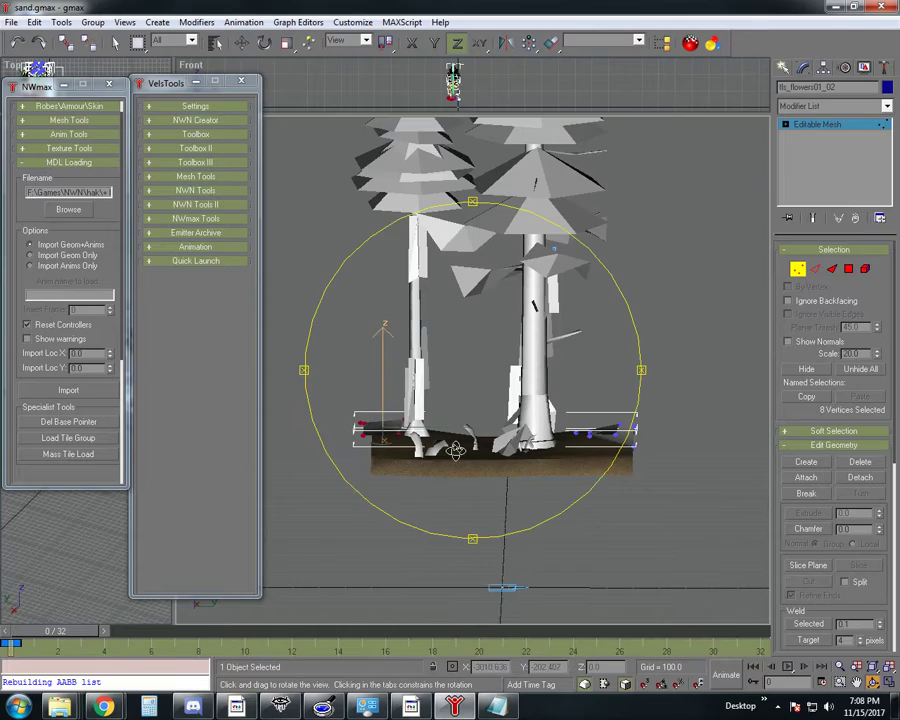
pyautogui.moveTo(452, 446); pyautogui.dragTo(386, 448)
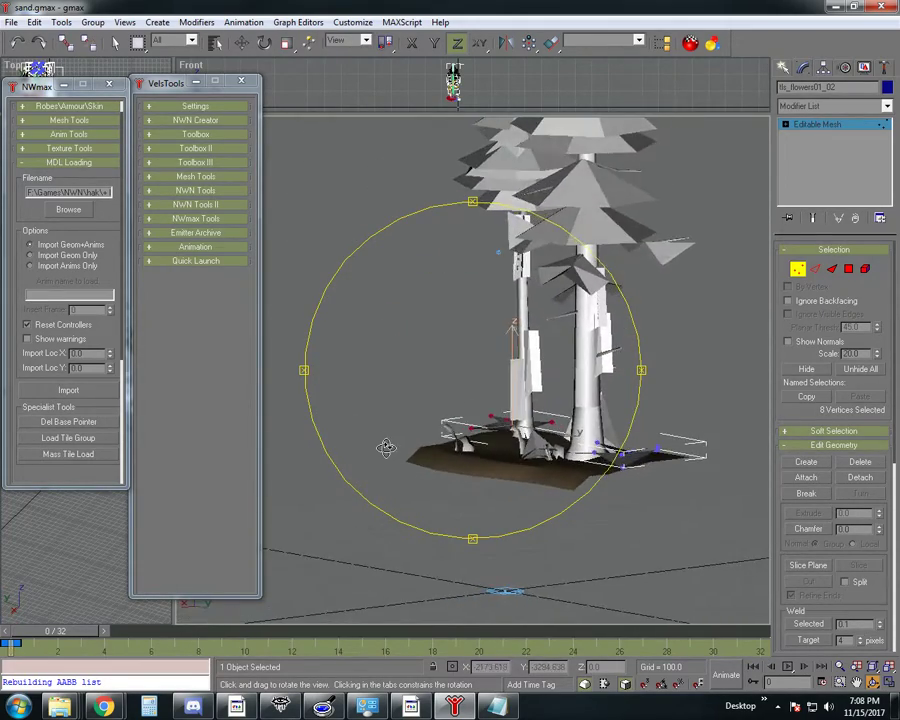
pyautogui.moveTo(520, 467)
pyautogui.mouseDown()
pyautogui.moveTo(494, 456)
pyautogui.moveTo(468, 468)
pyautogui.moveTo(460, 488)
pyautogui.moveTo(431, 480)
pyautogui.moveTo(404, 490)
pyautogui.moveTo(412, 468)
pyautogui.moveTo(542, 474)
pyautogui.moveTo(547, 463)
pyautogui.moveTo(530, 484)
pyautogui.mouseUp()
pyautogui.moveTo(645, 464); pyautogui.dragTo(573, 399)
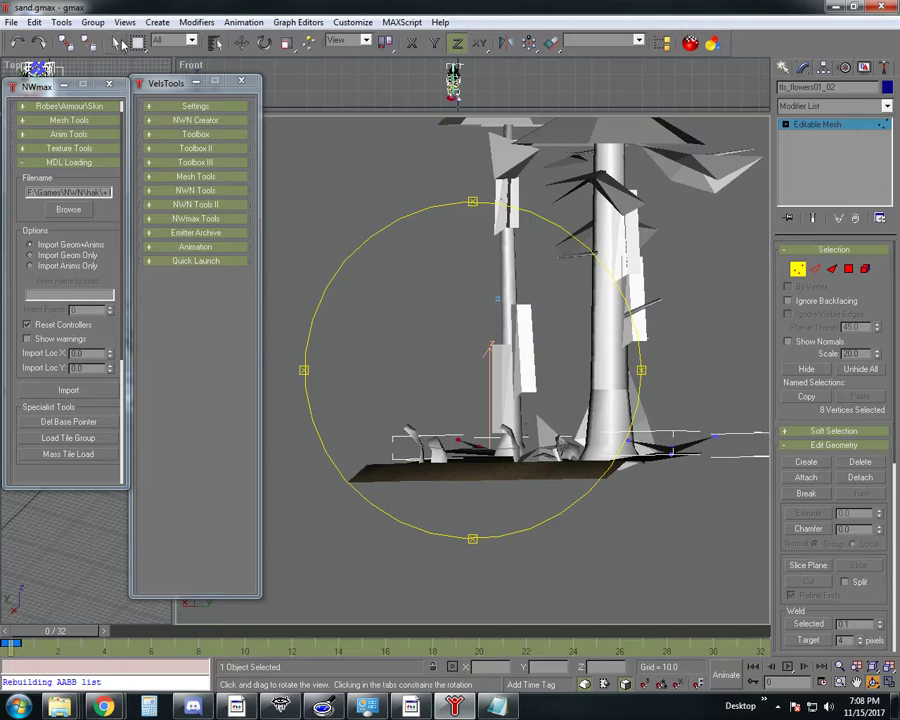
pyautogui.click(117, 42)
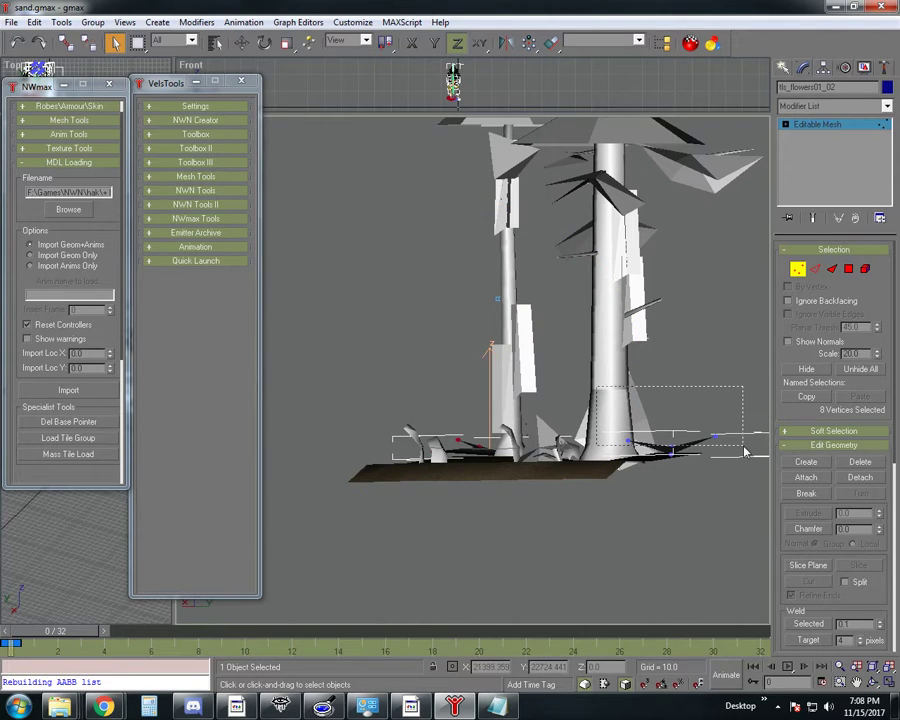
pyautogui.moveTo(745, 452); pyautogui.dragTo(744, 450)
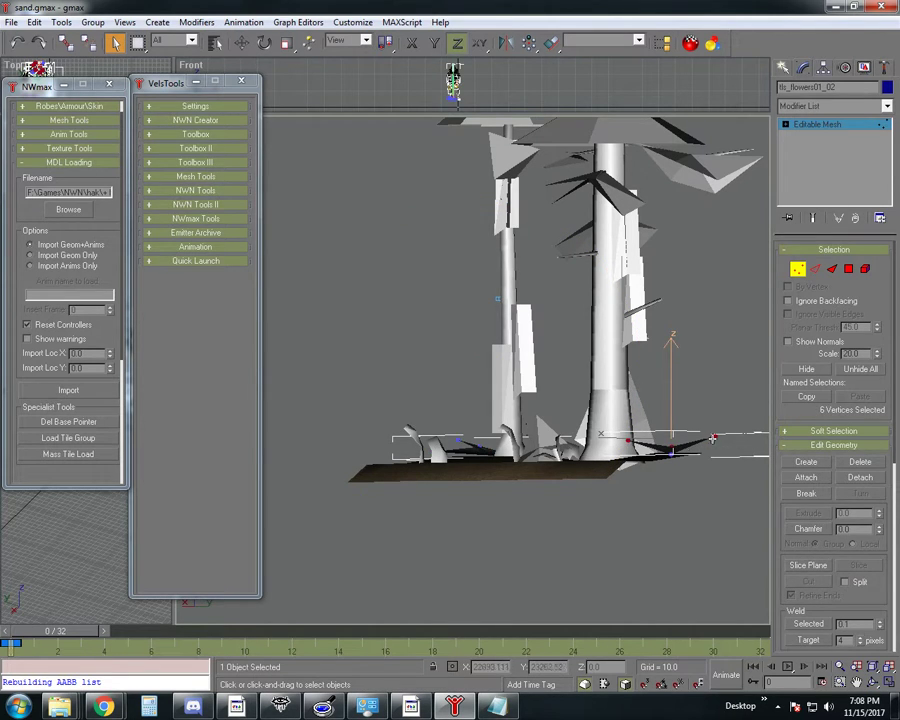
pyautogui.click(240, 43)
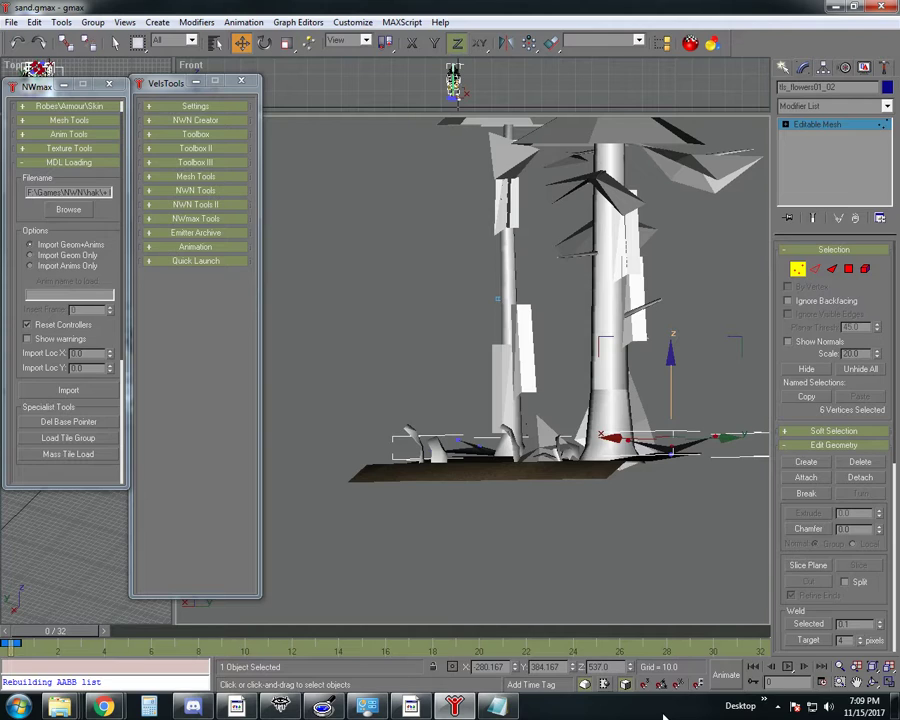
pyautogui.press('Return')
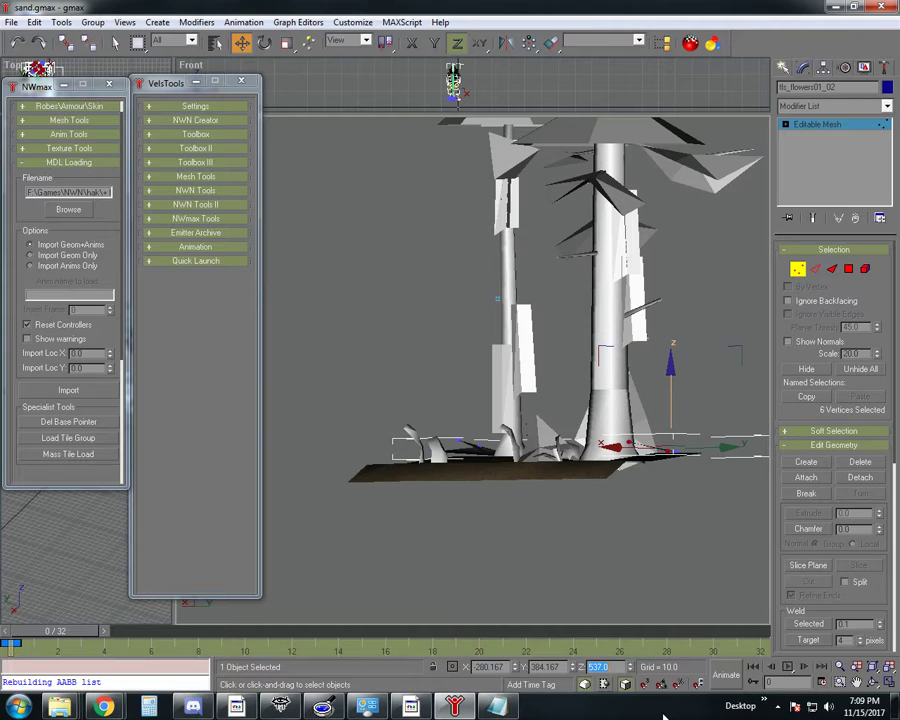
# Leave vertex editing on the flower plane and convert the splotch01 plane under the larger tree to an editable mesh
pyautogui.click(872, 682)
pyautogui.moveTo(563, 443); pyautogui.dragTo(338, 450)
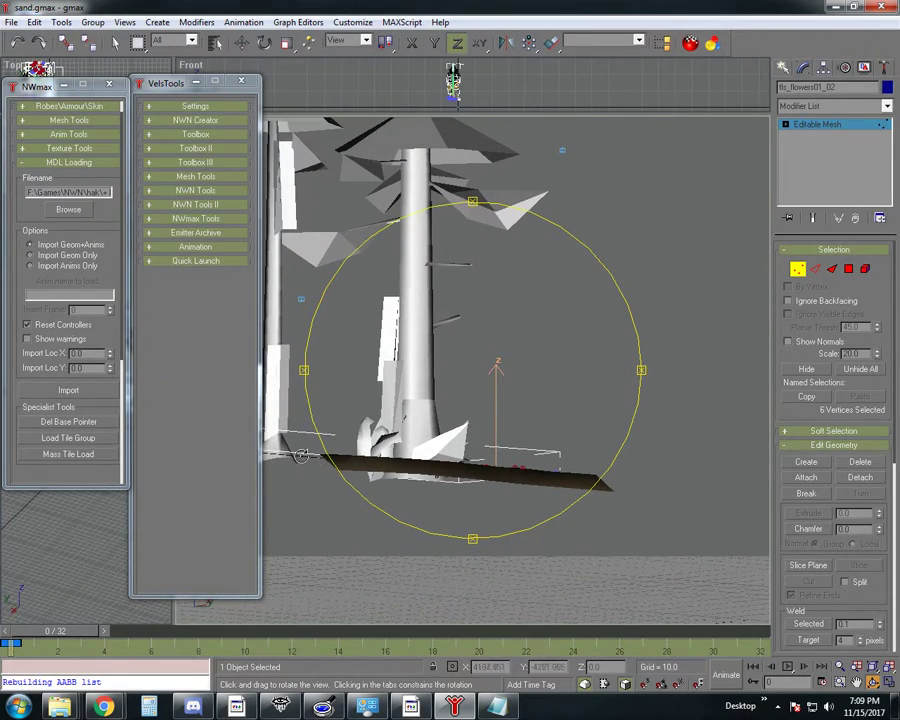
pyautogui.moveTo(285, 469); pyautogui.dragTo(403, 510)
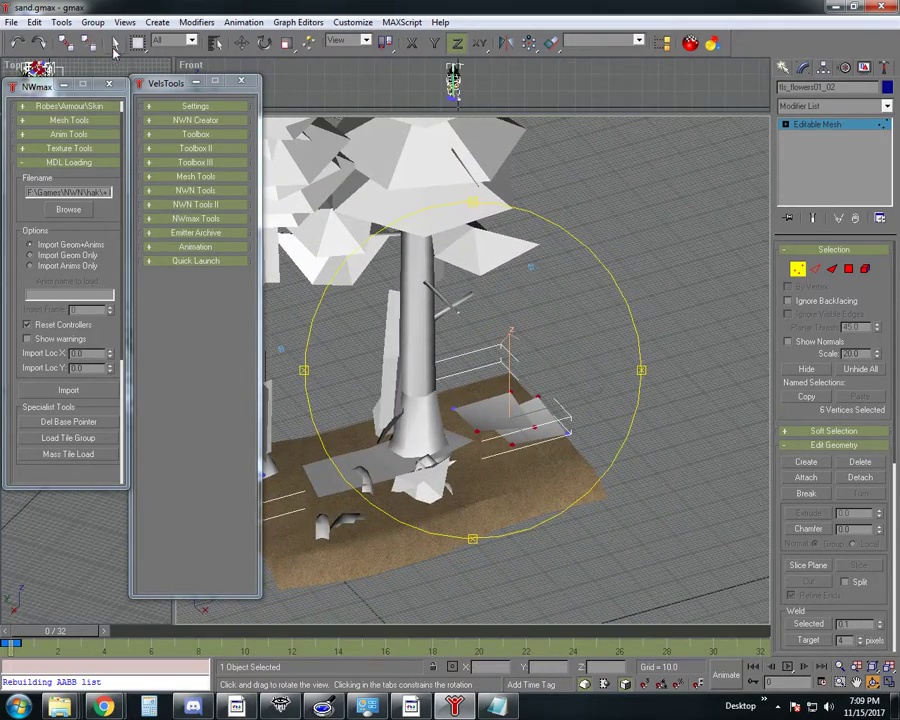
pyautogui.click(796, 275)
pyautogui.click(721, 367)
pyautogui.click(456, 442)
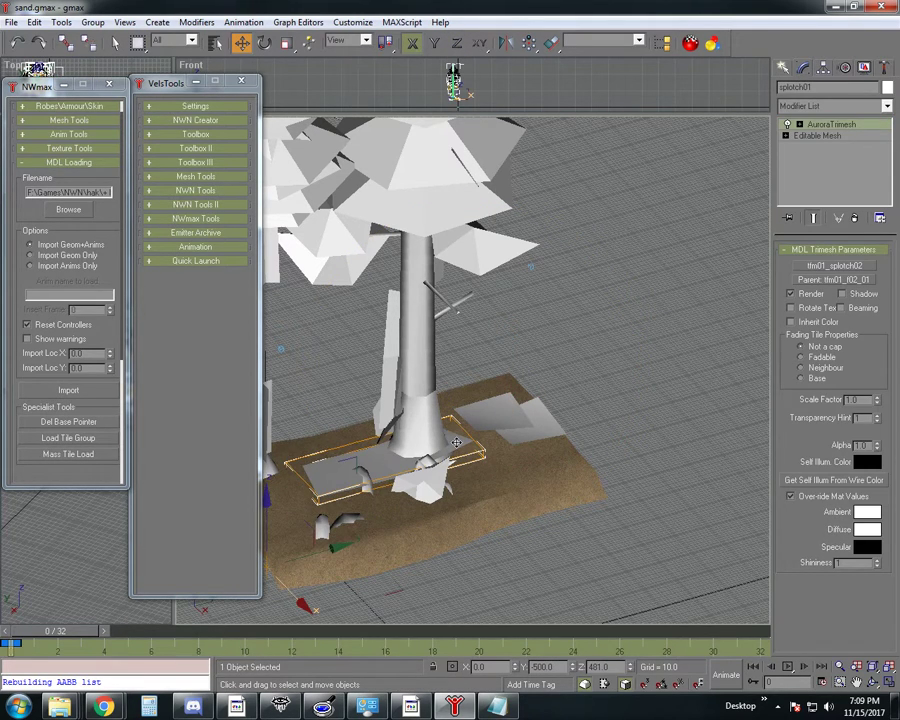
pyautogui.rightClick(632, 364)
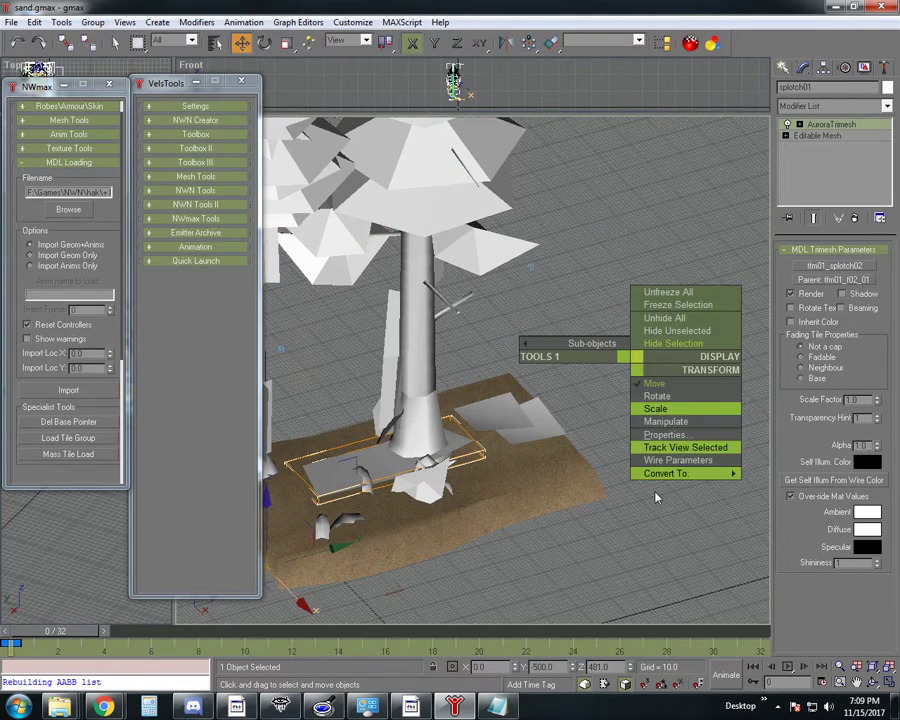
pyautogui.click(748, 479)
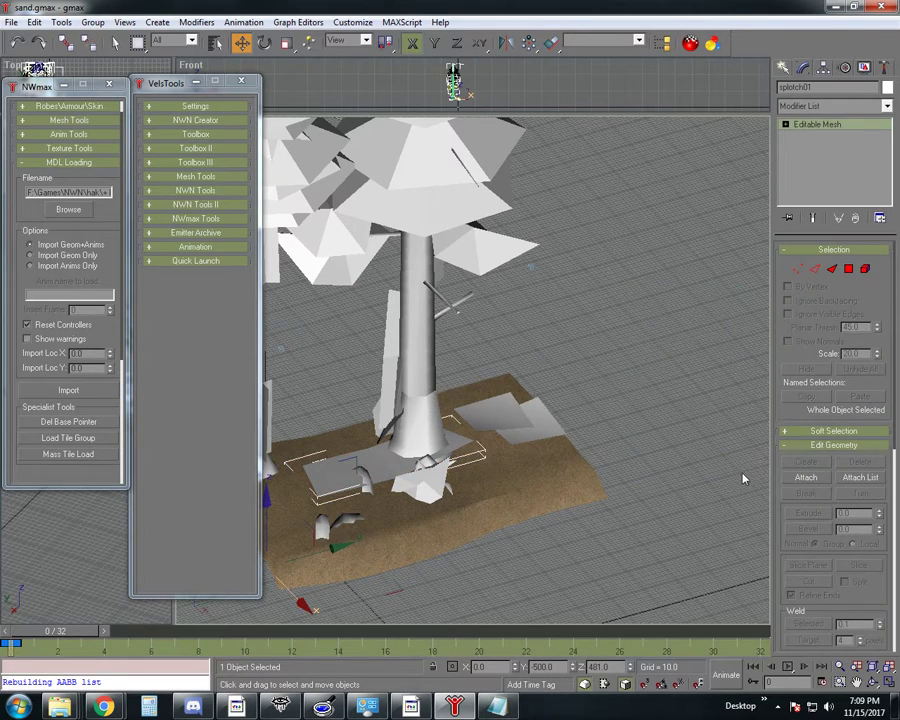
# Lower the splotch01 corner vertex beside the larger tree's base to a Z position of 516.0
pyautogui.click(797, 268)
pyautogui.click(473, 441)
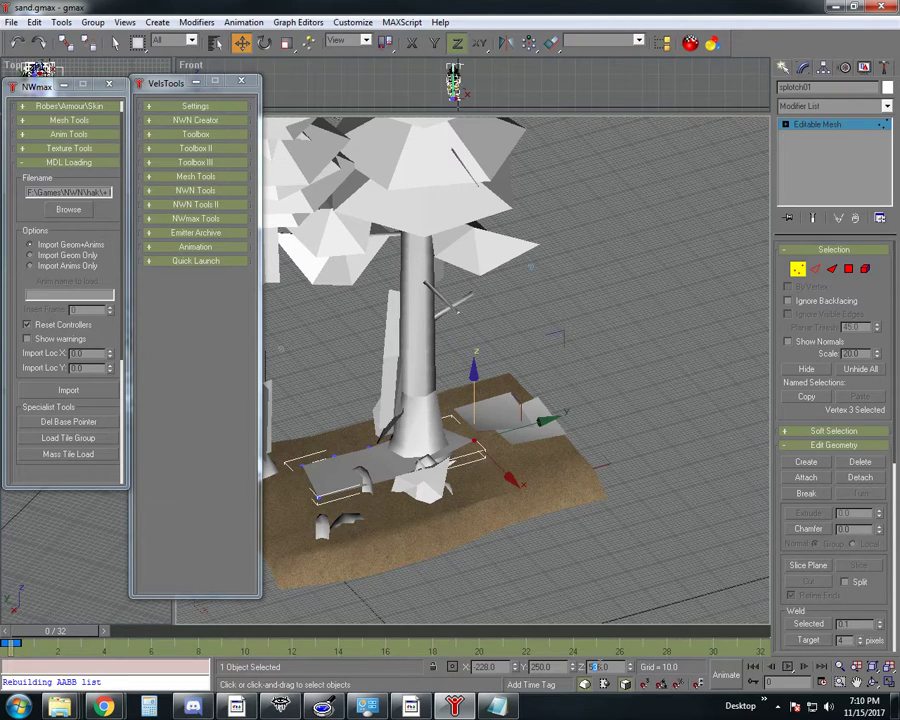
pyautogui.press('Return')
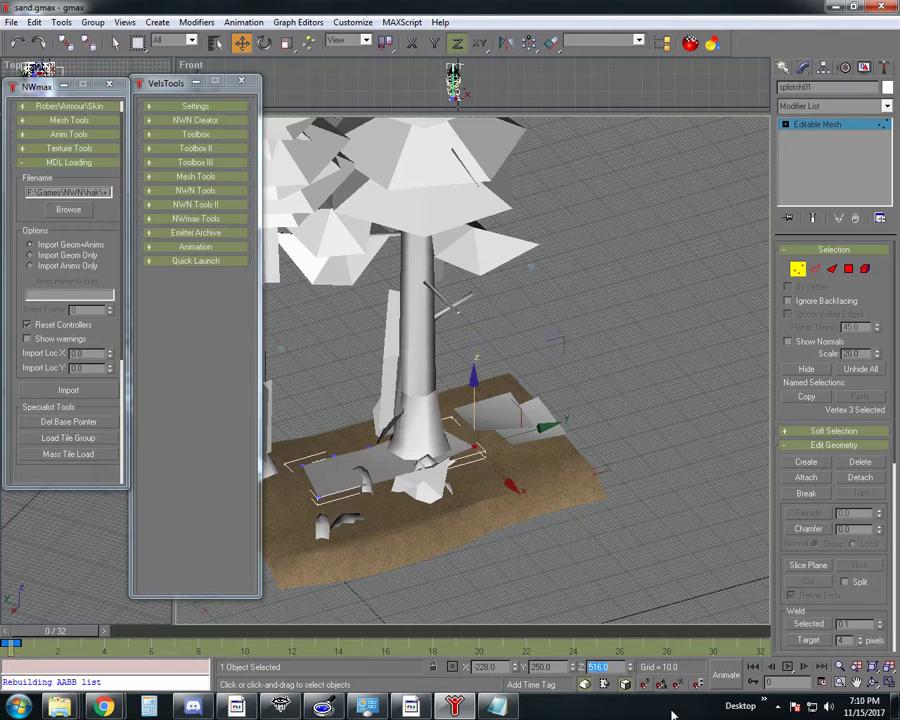
# Raise the selected splotch01 corner vertex to a Z position of 520.0
pyautogui.click(873, 683)
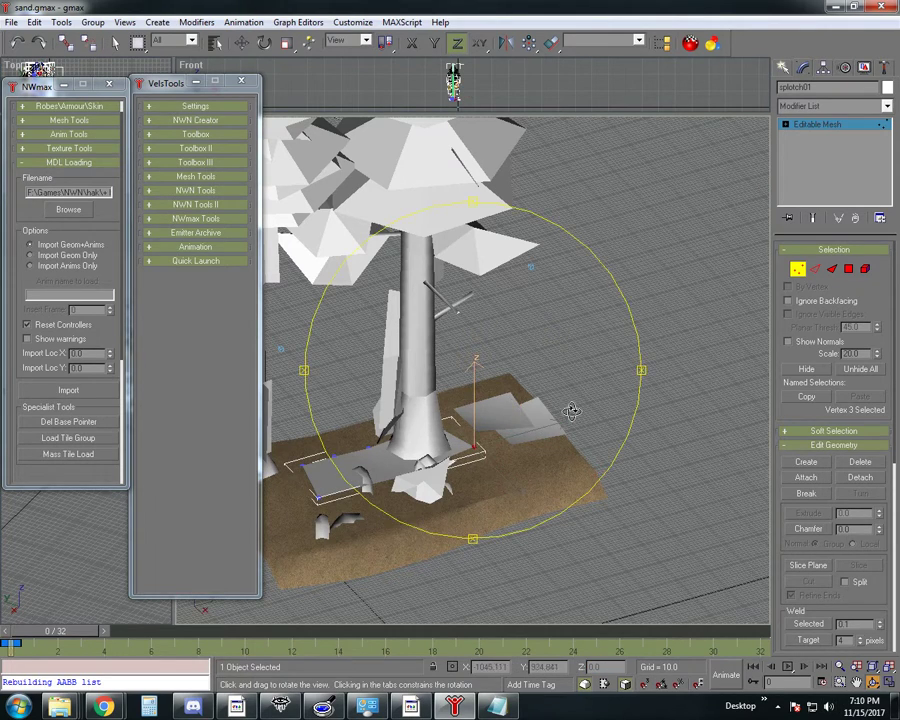
pyautogui.moveTo(566, 408); pyautogui.dragTo(469, 390)
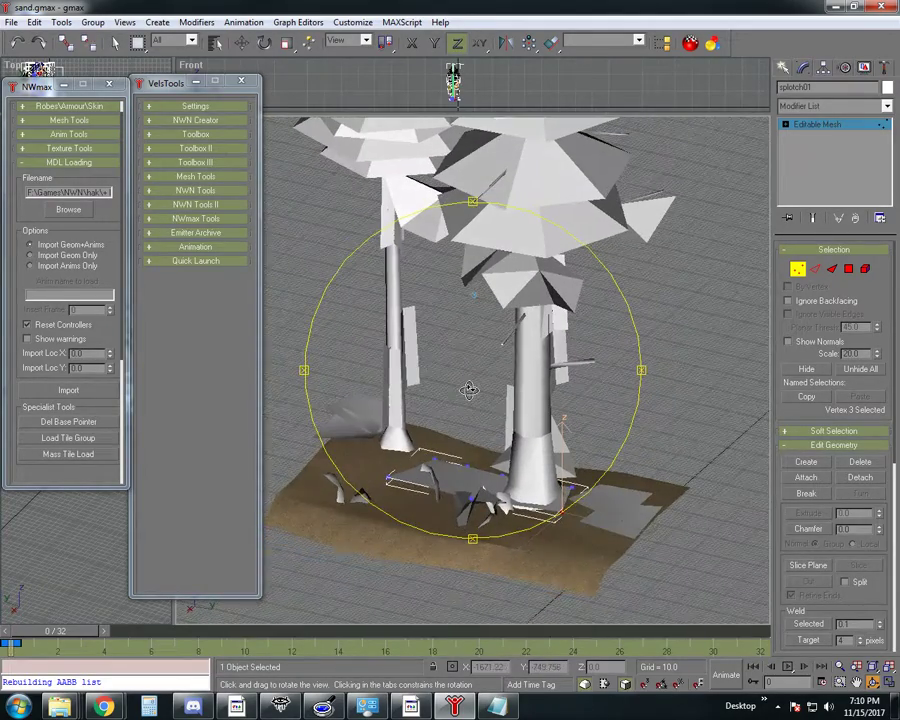
pyautogui.click(243, 44)
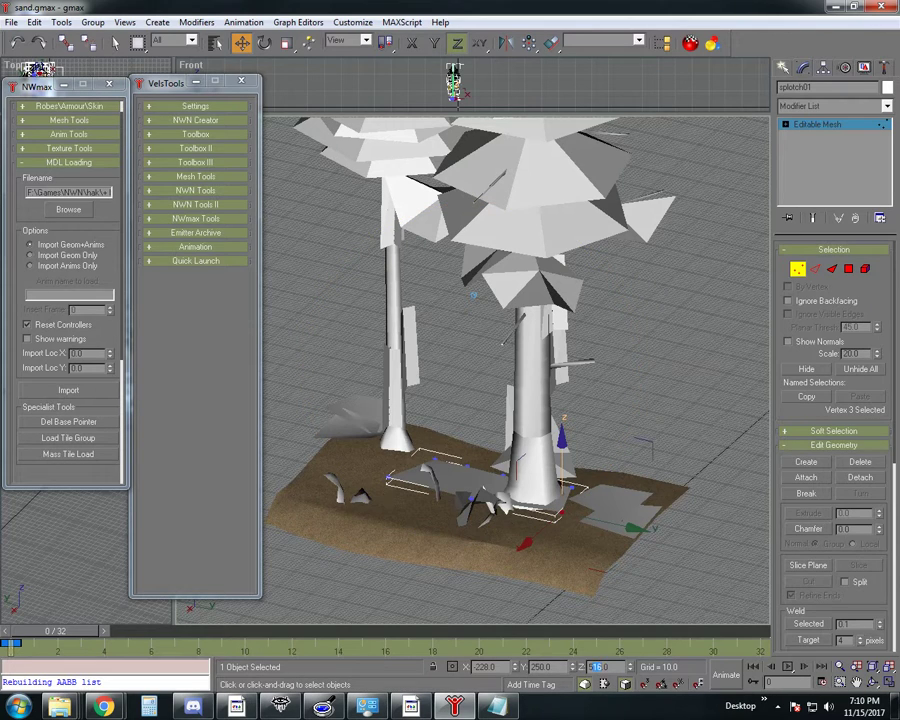
pyautogui.click(598, 667)
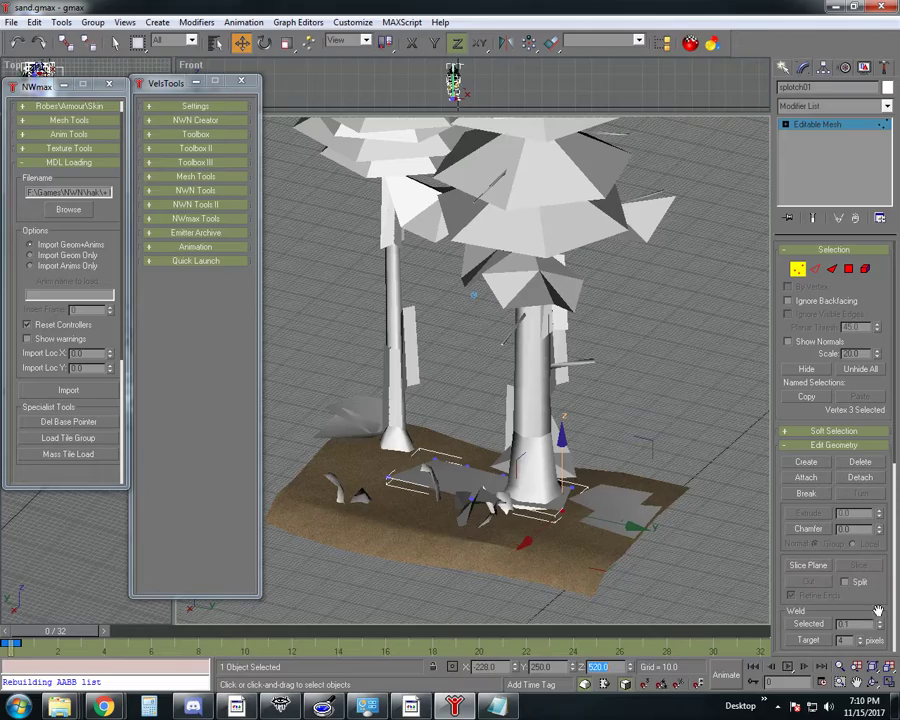
# Examine from several angles how the splotch and flower planes sit on the sandy ground around the trees
pyautogui.click(872, 684)
pyautogui.moveTo(532, 478); pyautogui.dragTo(188, 131)
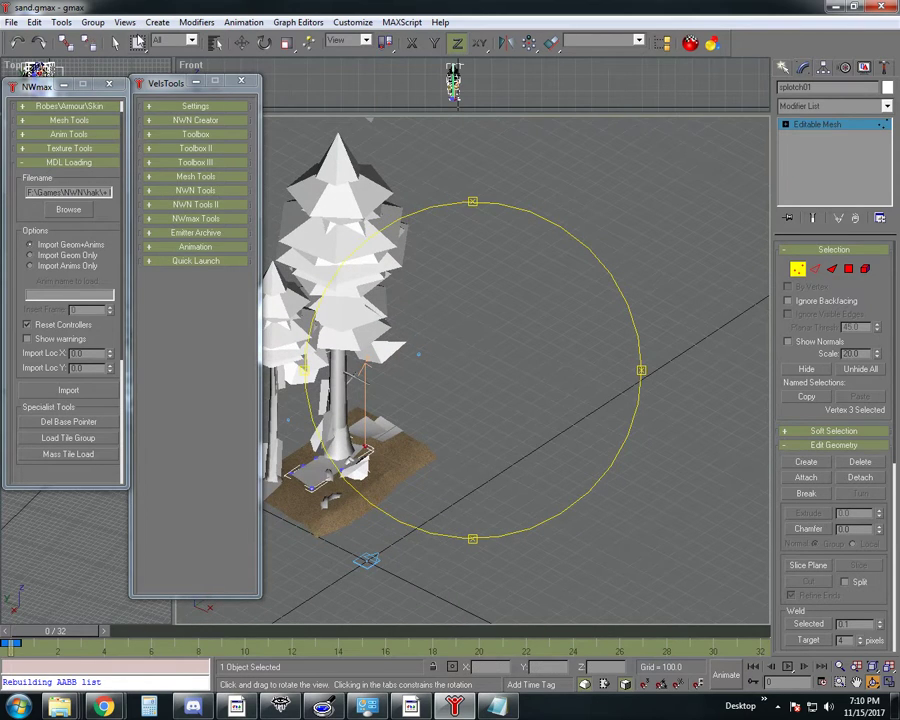
pyautogui.click(114, 43)
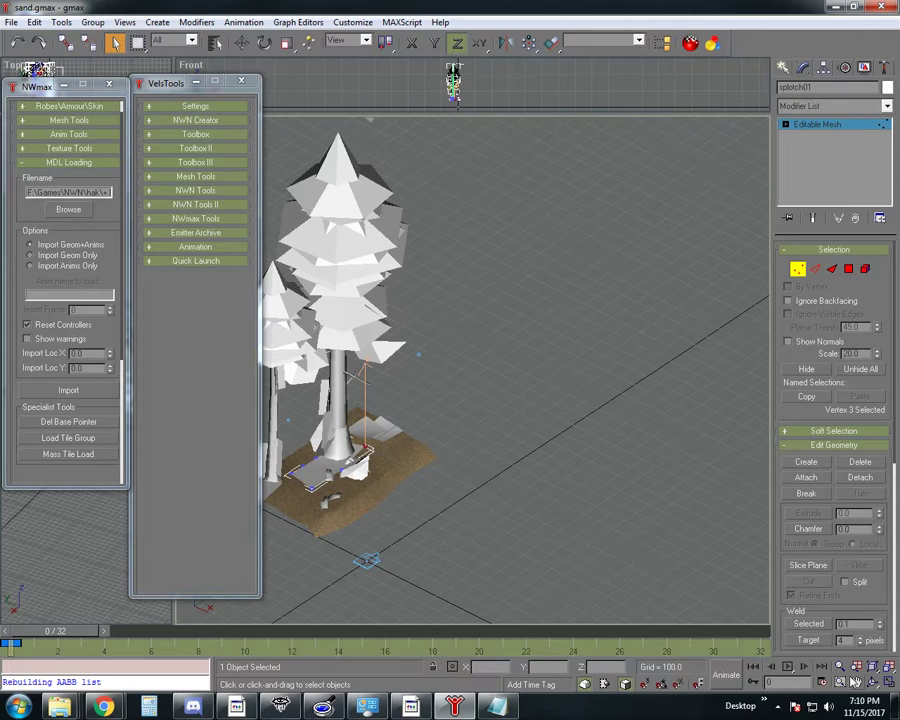
pyautogui.moveTo(602, 480); pyautogui.dragTo(568, 495, button='middle')
pyautogui.scroll(4, 374, 477)
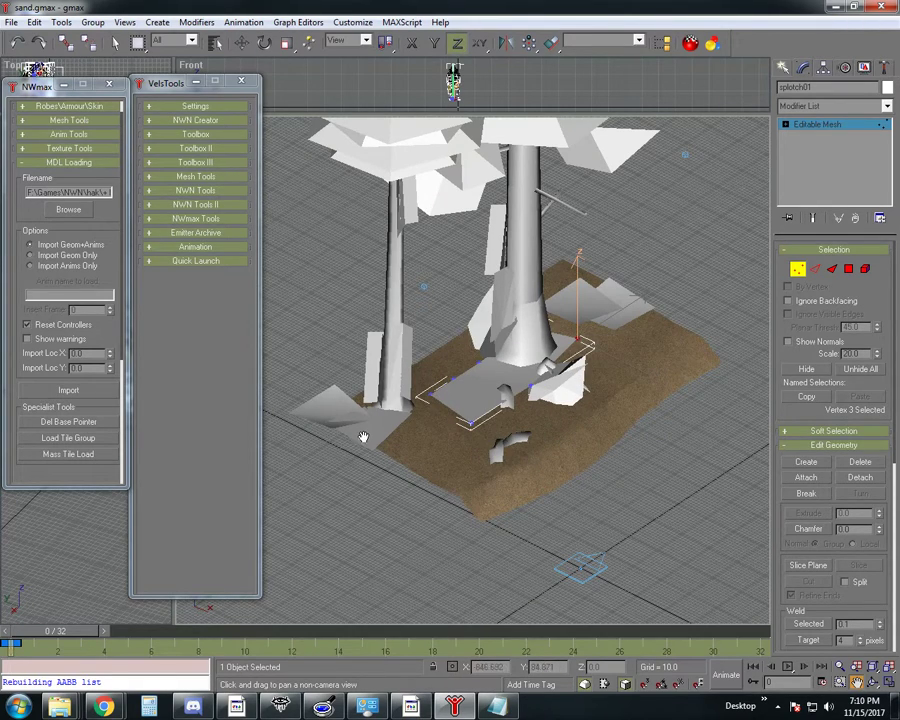
pyautogui.click(873, 681)
pyautogui.moveTo(440, 450); pyautogui.dragTo(424, 420)
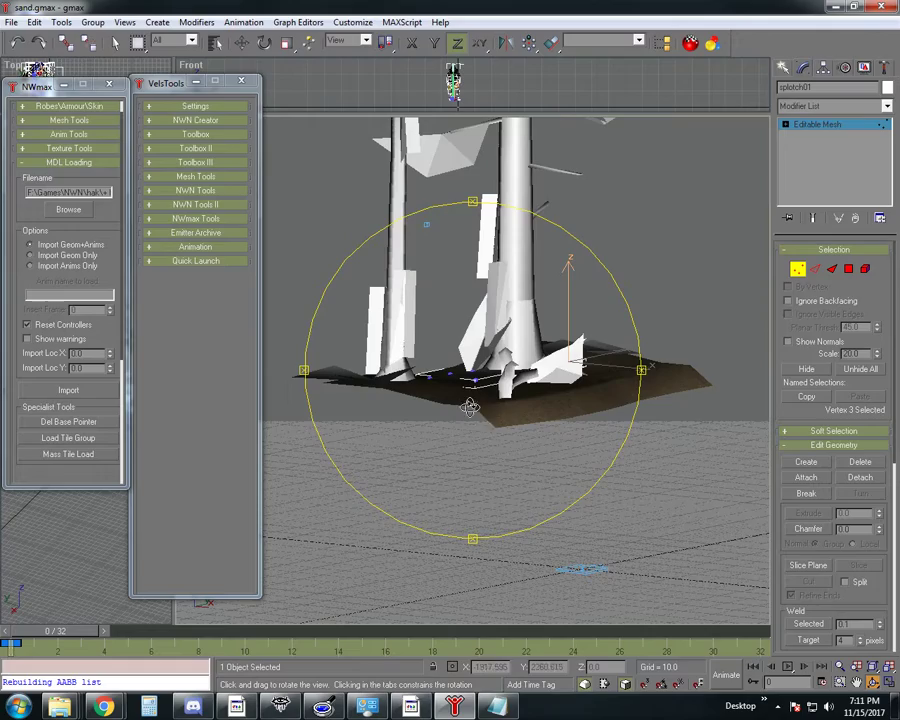
pyautogui.moveTo(521, 425); pyautogui.dragTo(498, 426)
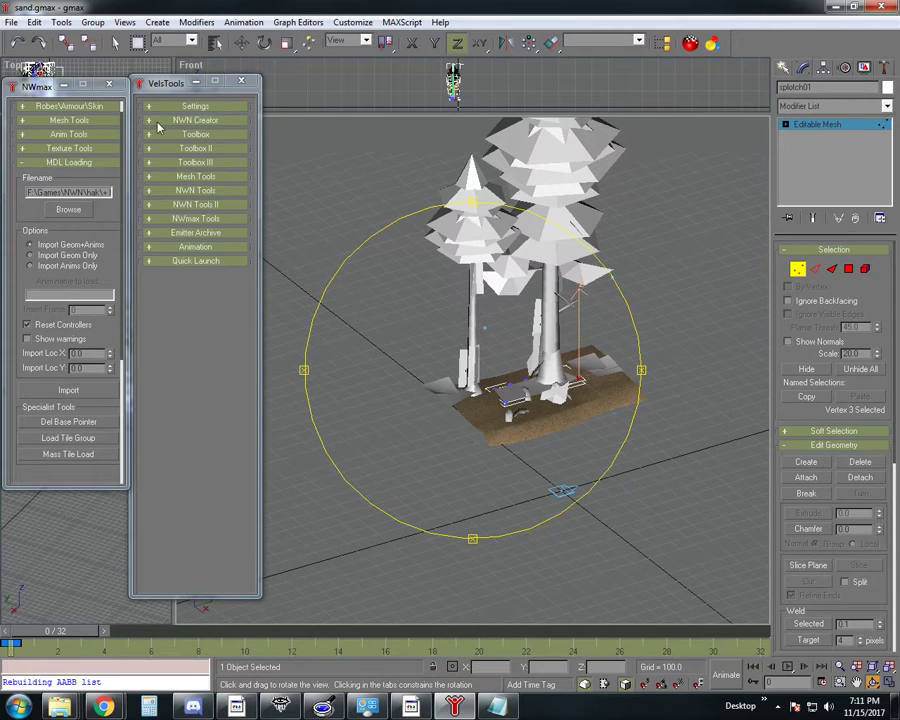
# Leave vertex editing on the splotch01 plane, clear the selection and unhide all objects of the tile
pyautogui.click(797, 268)
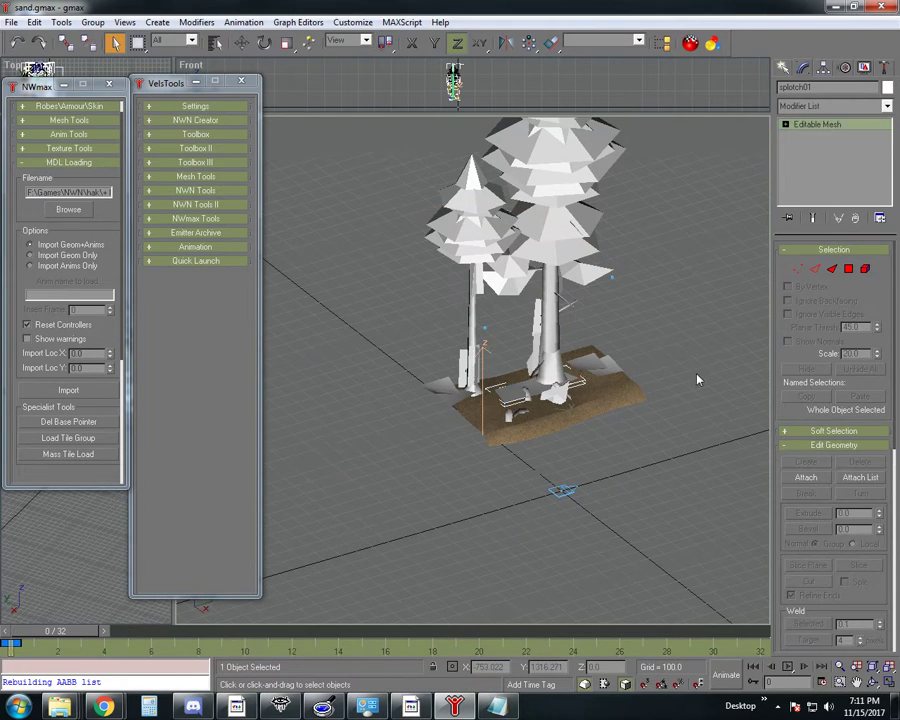
pyautogui.click(548, 510)
pyautogui.rightClick(452, 204)
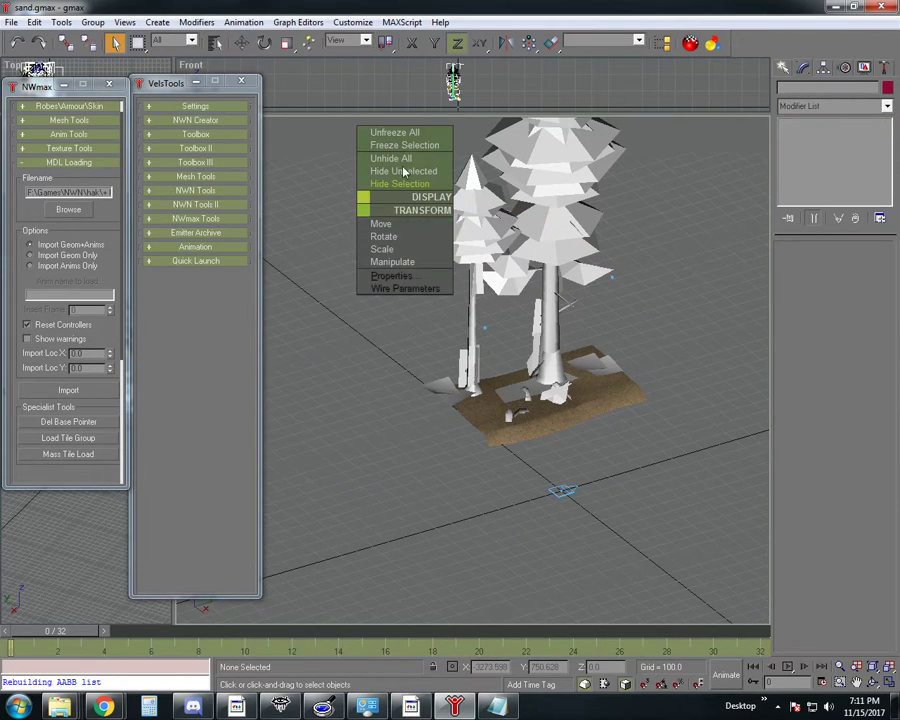
pyautogui.click(405, 159)
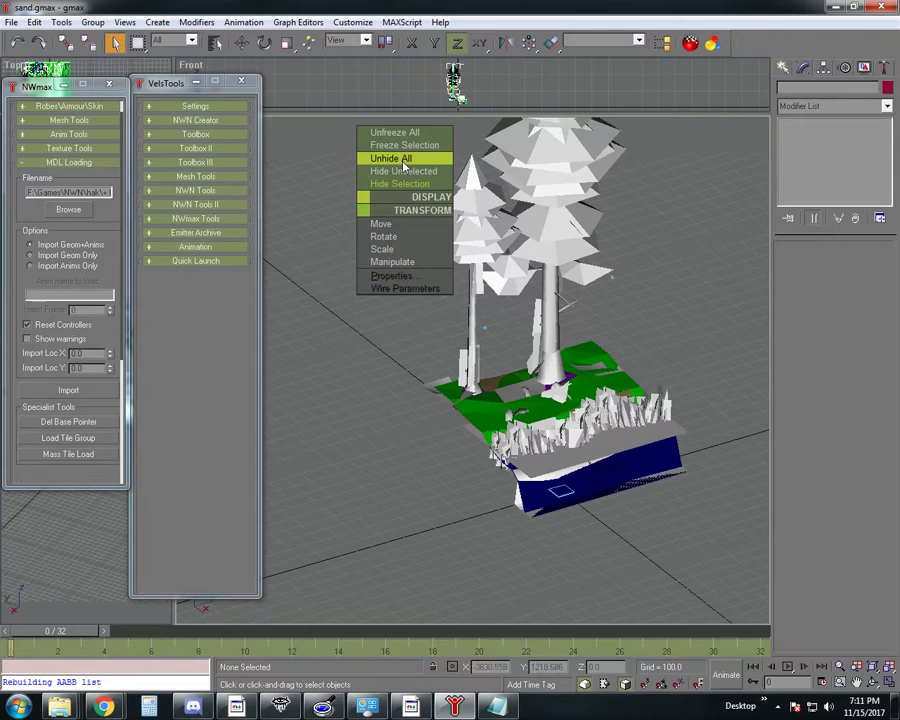
# Select the green walkmesh beneath the trees and enter vertex editing on it
pyautogui.click(873, 682)
pyautogui.moveTo(512, 431); pyautogui.dragTo(388, 341)
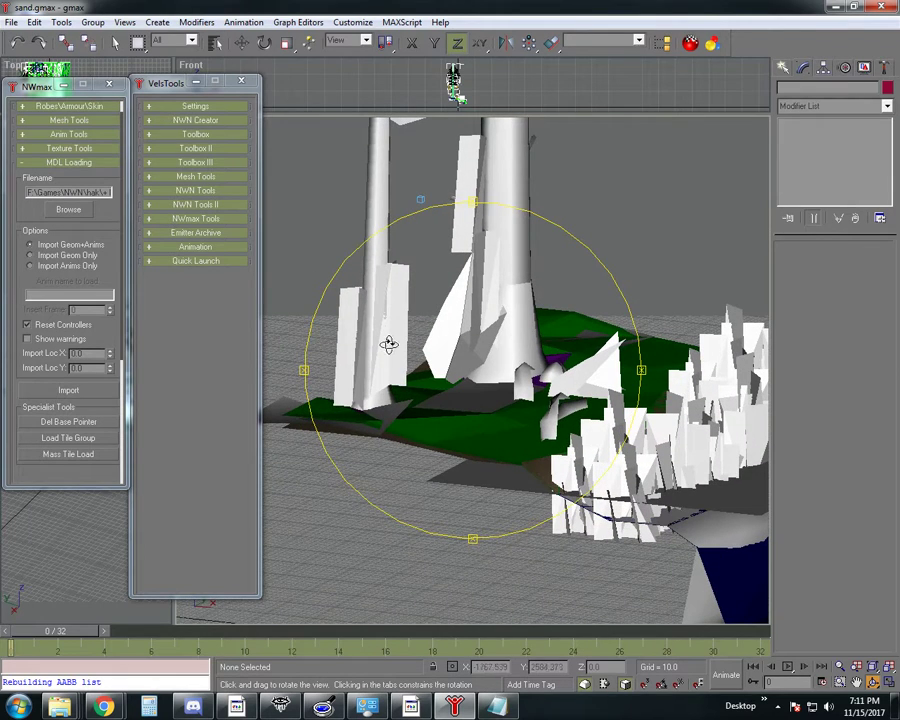
pyautogui.click(114, 43)
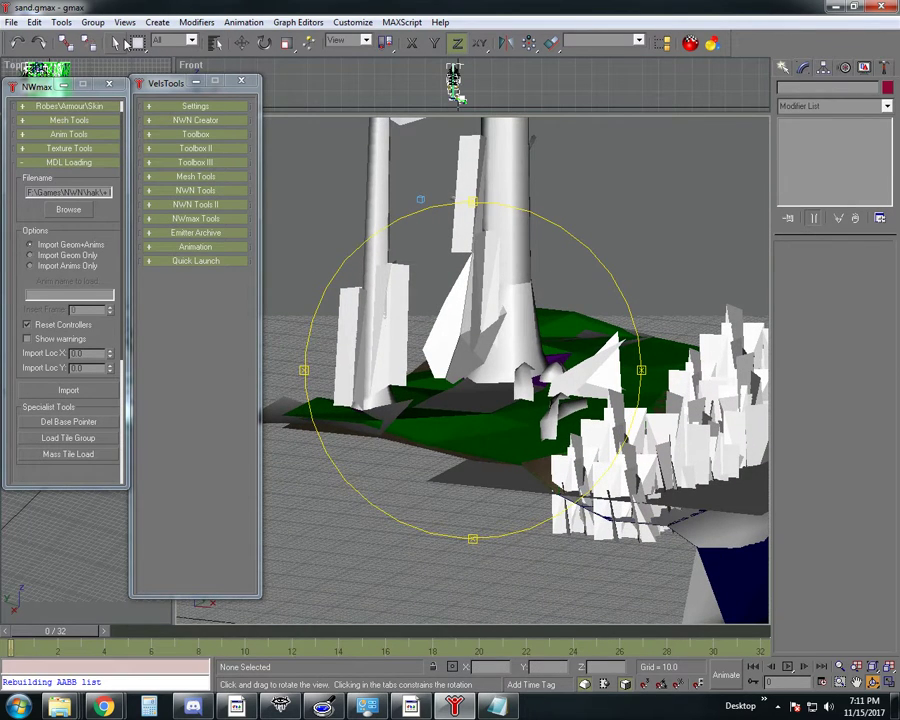
pyautogui.click(463, 427)
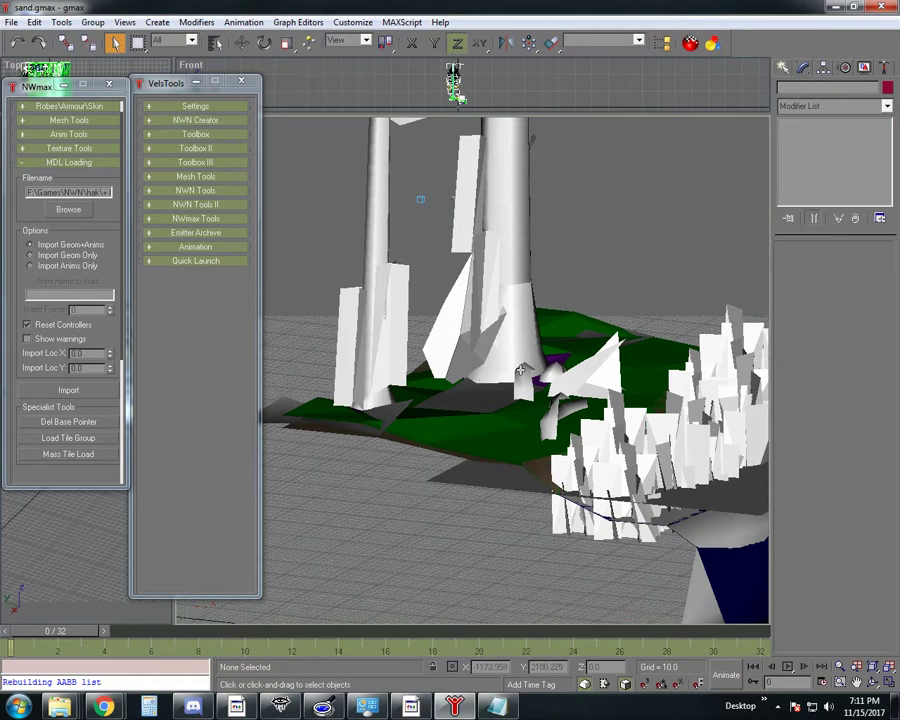
pyautogui.click(457, 408)
pyautogui.click(460, 430)
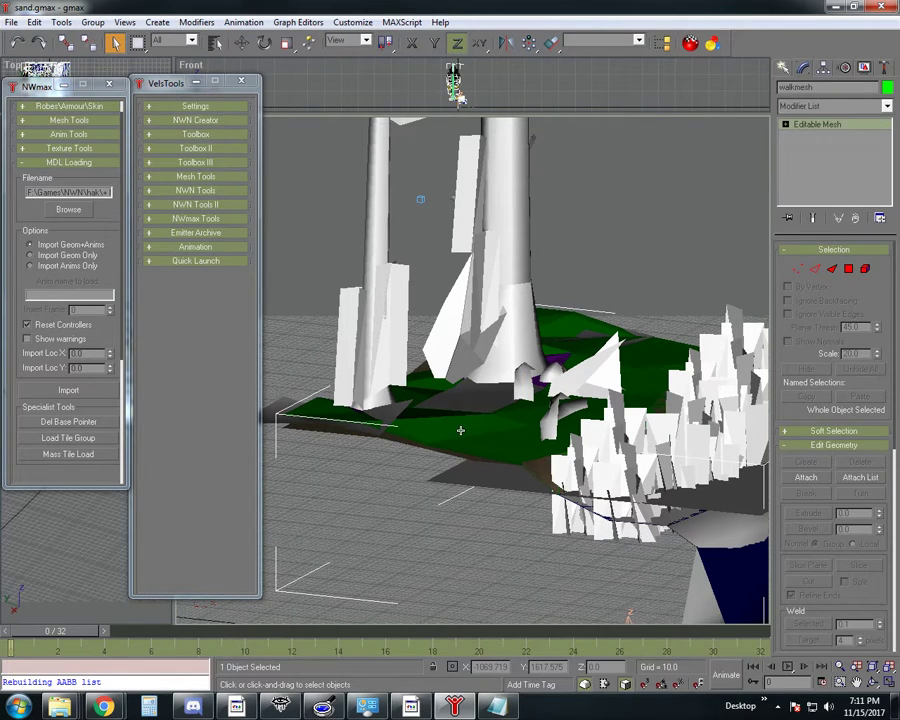
pyautogui.click(799, 269)
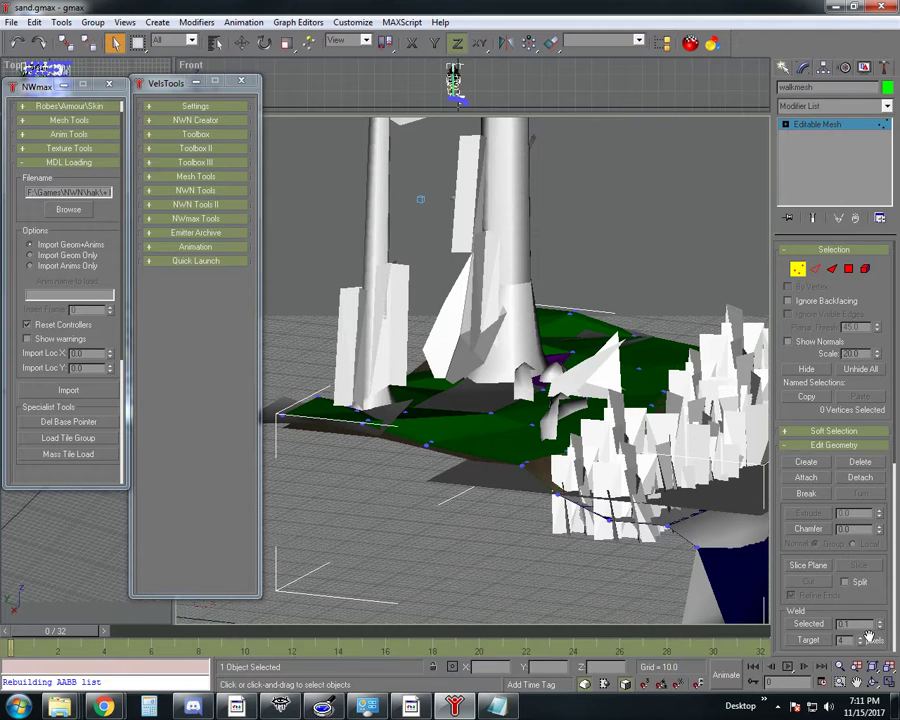
# Check the coordinates of the walkmesh vertices around the smaller tree and the adjacent tile corner
pyautogui.click(872, 683)
pyautogui.moveTo(486, 466); pyautogui.dragTo(345, 504)
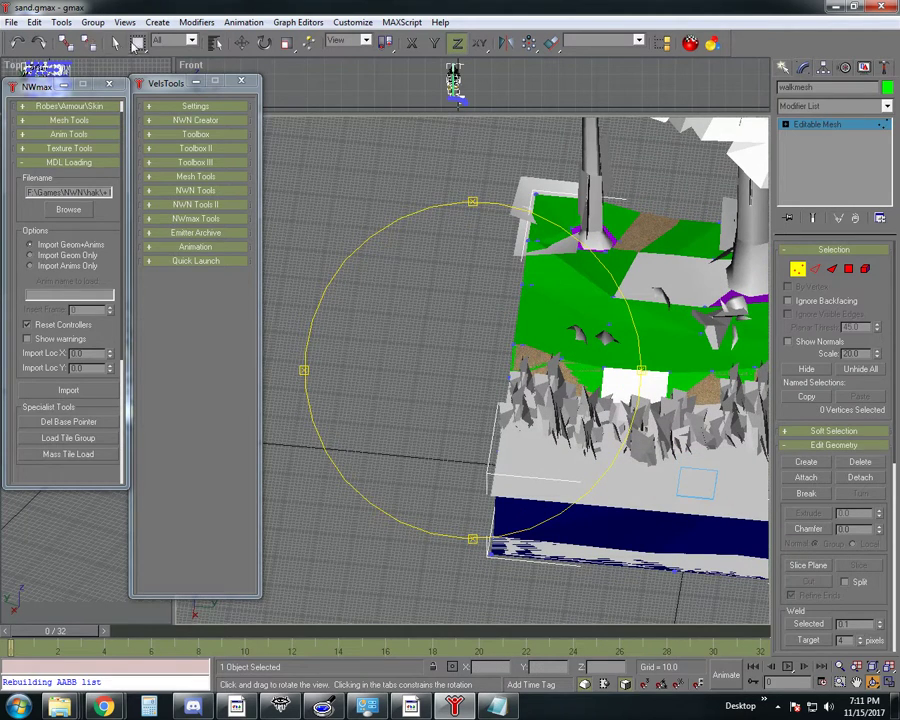
pyautogui.click(115, 42)
pyautogui.click(606, 249)
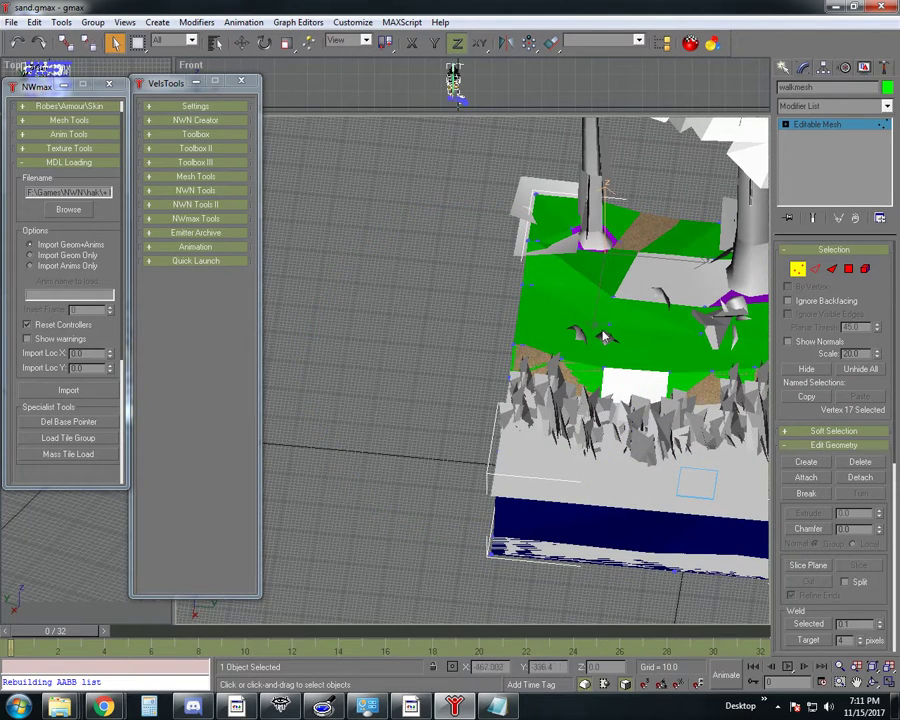
pyautogui.click(242, 42)
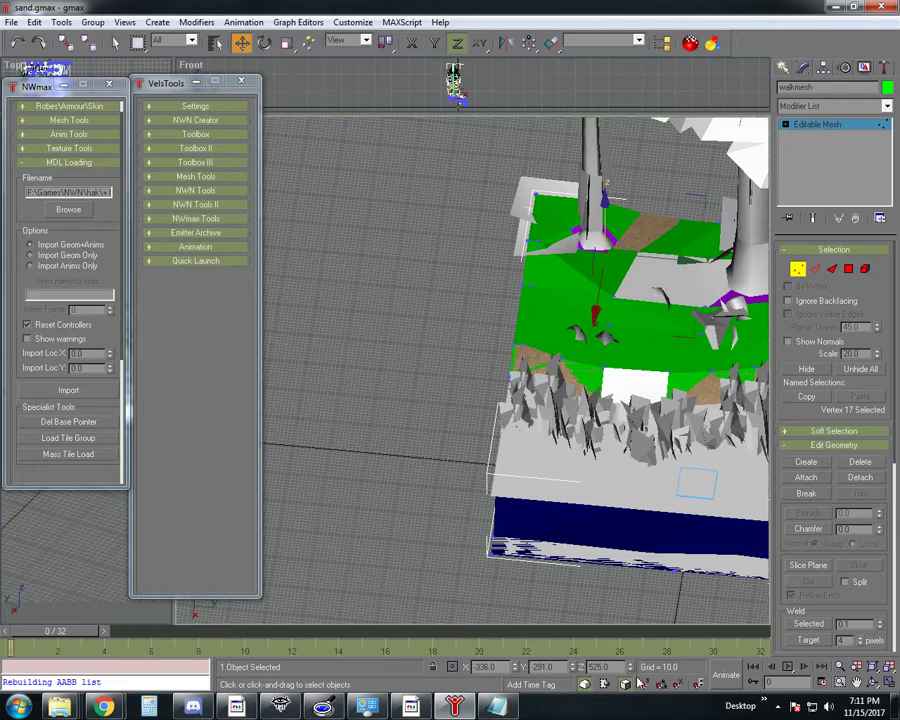
pyautogui.click(536, 241)
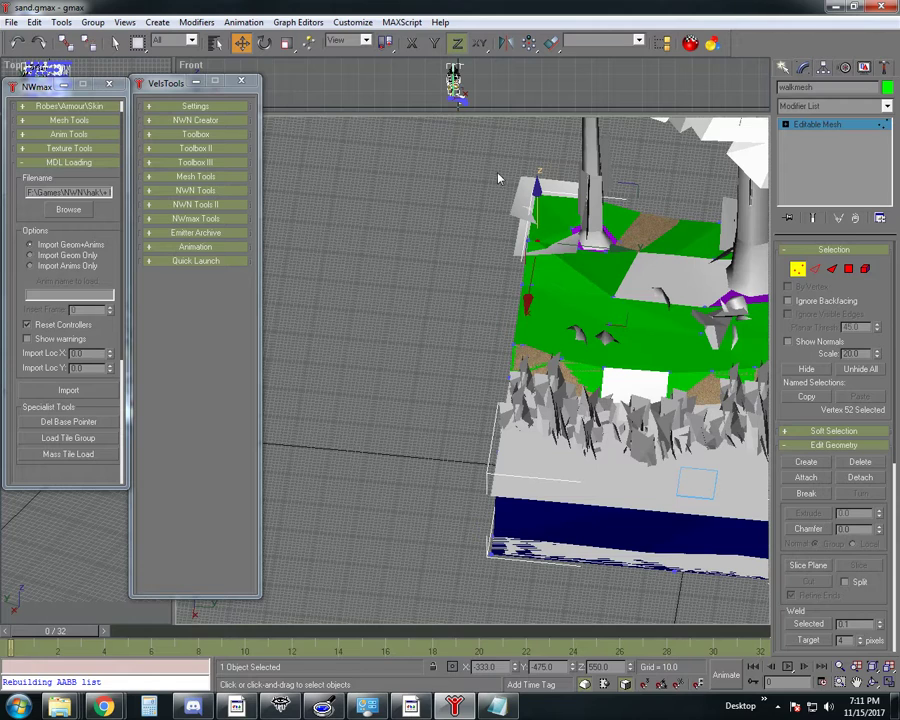
pyautogui.moveTo(482, 160); pyautogui.dragTo(594, 256)
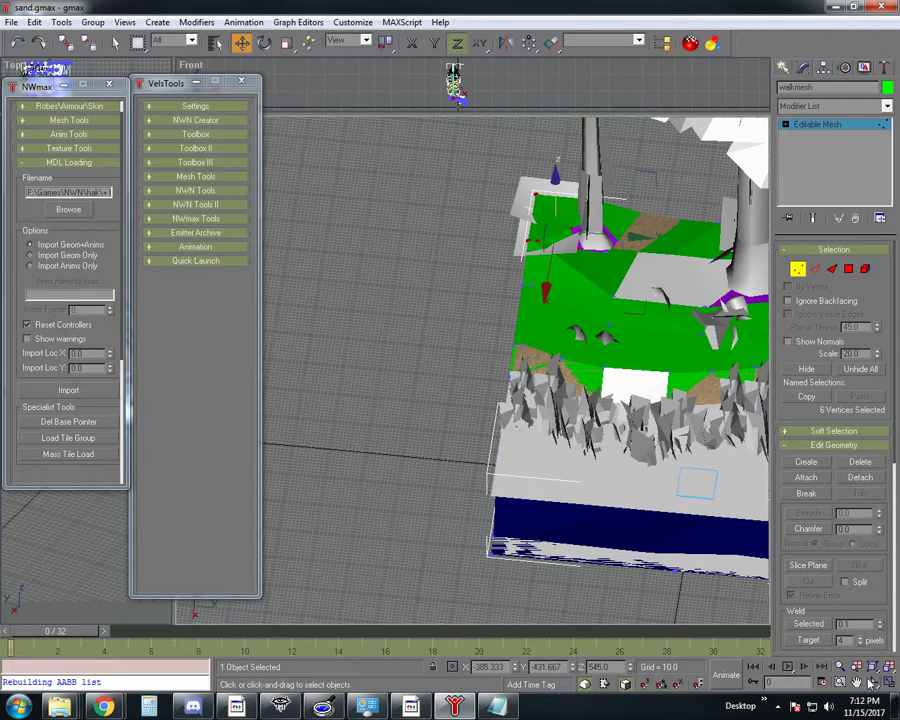
pyautogui.hotkey('ctrl', 'r')
pyautogui.moveTo(530, 318); pyautogui.dragTo(350, 290)
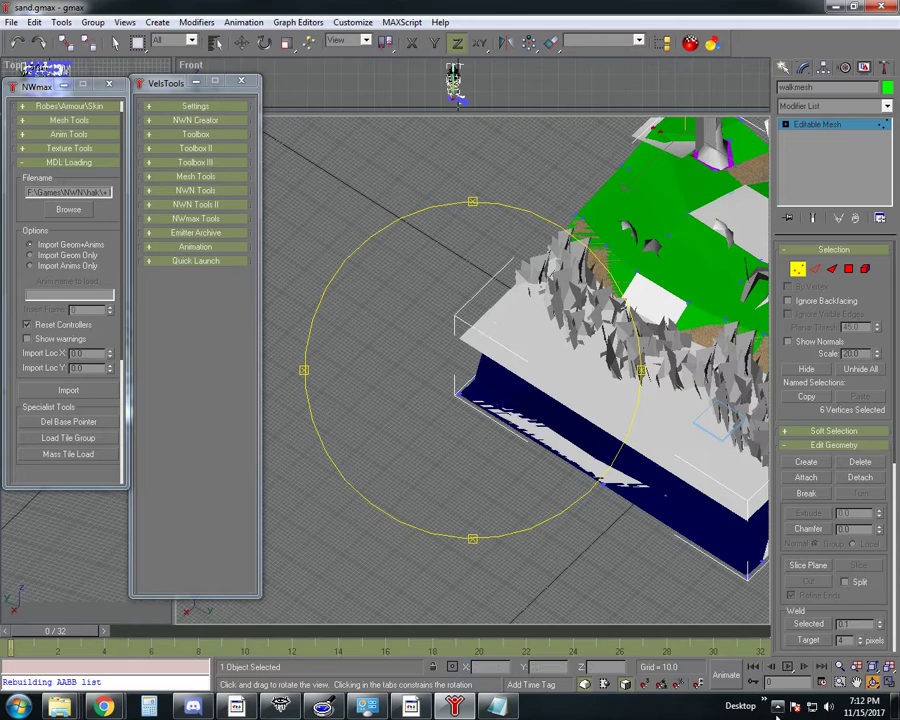
pyautogui.click(852, 681)
pyautogui.moveTo(607, 358); pyautogui.dragTo(576, 448)
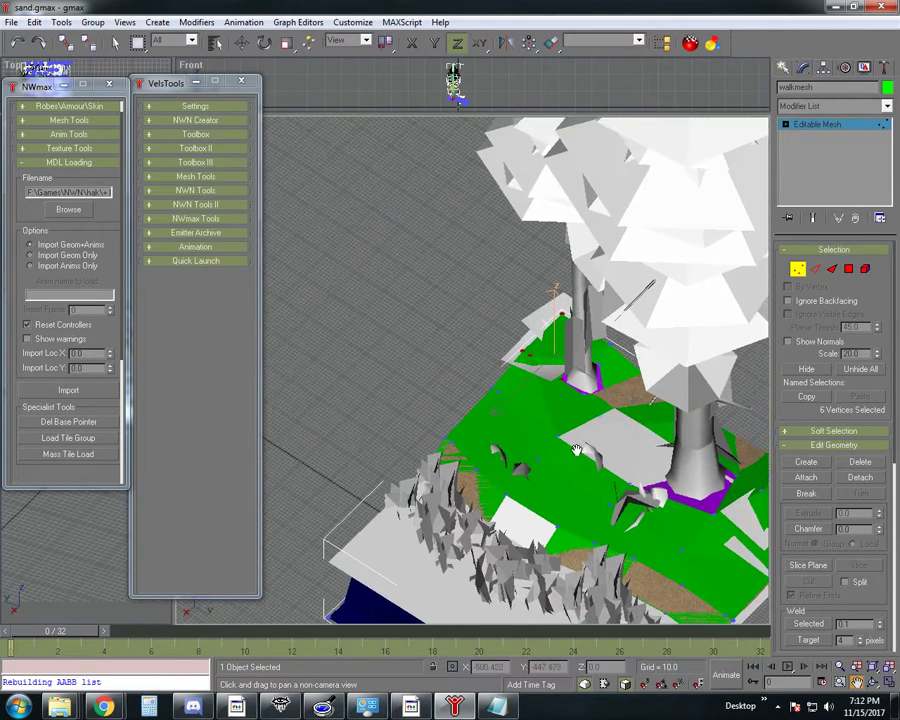
pyautogui.scroll(2, 577, 448)
# Leave walkmesh vertex editing and hide the trees, plants and tall grass, keeping the ground and walkmesh shown
pyautogui.click(799, 270)
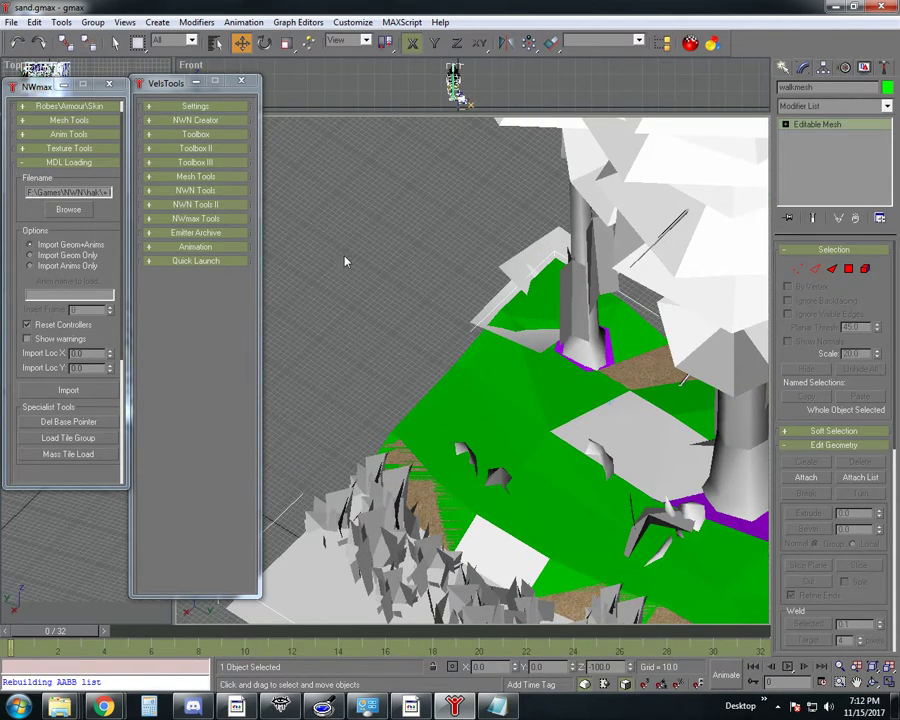
pyautogui.press('f')
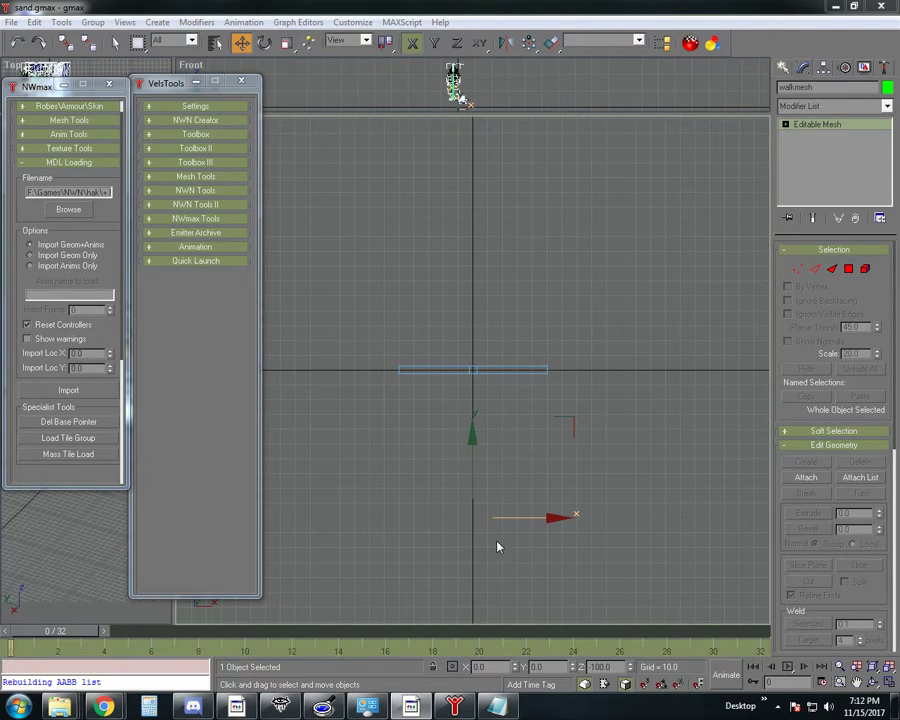
pyautogui.click(470, 467)
pyautogui.scroll(-8, 468, 455)
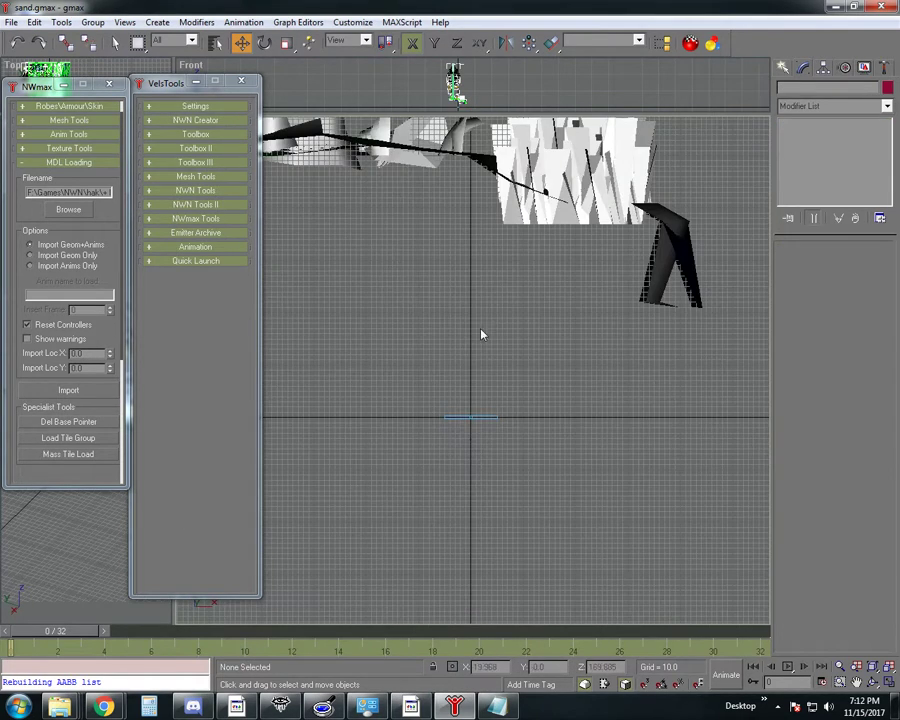
pyautogui.click(870, 684)
pyautogui.moveTo(564, 446); pyautogui.dragTo(482, 361)
pyautogui.click(857, 683)
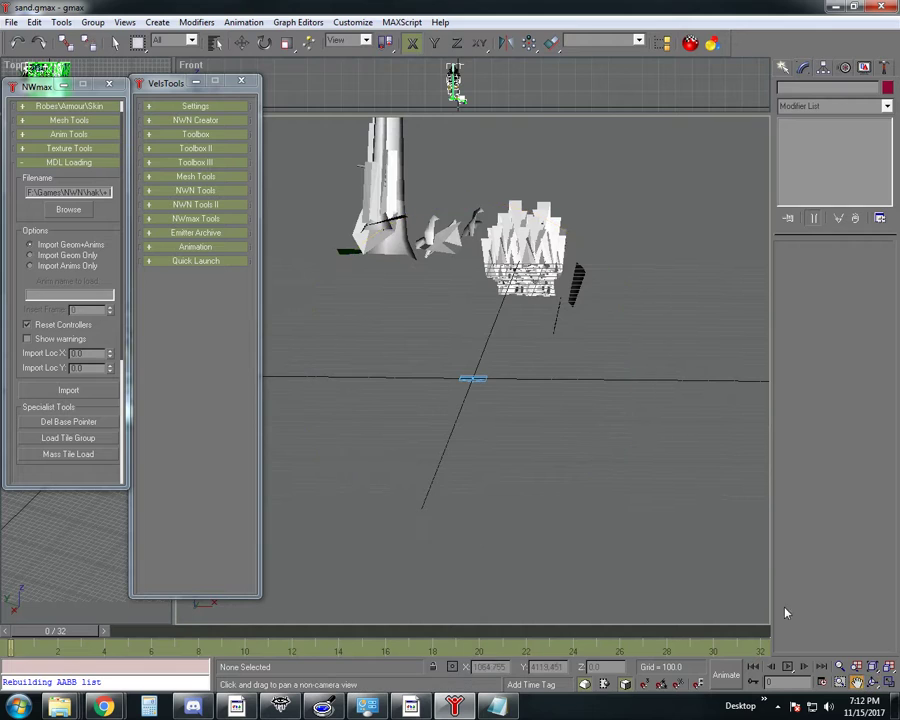
pyautogui.moveTo(537, 360); pyautogui.dragTo(567, 619)
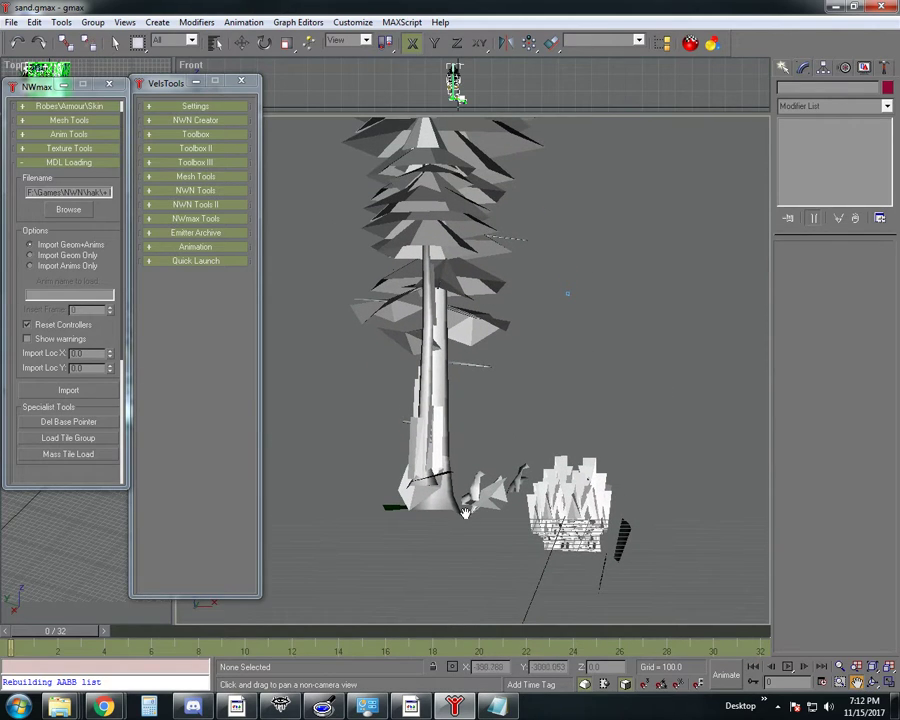
pyautogui.click(115, 42)
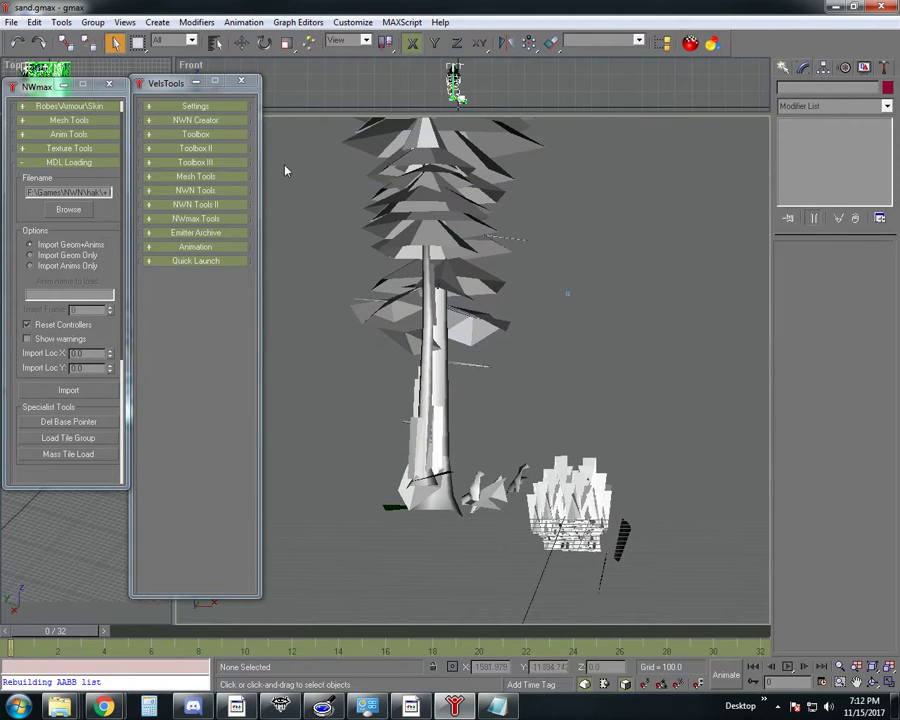
pyautogui.moveTo(285, 163); pyautogui.dragTo(634, 496)
pyautogui.rightClick(615, 362)
pyautogui.click(659, 317)
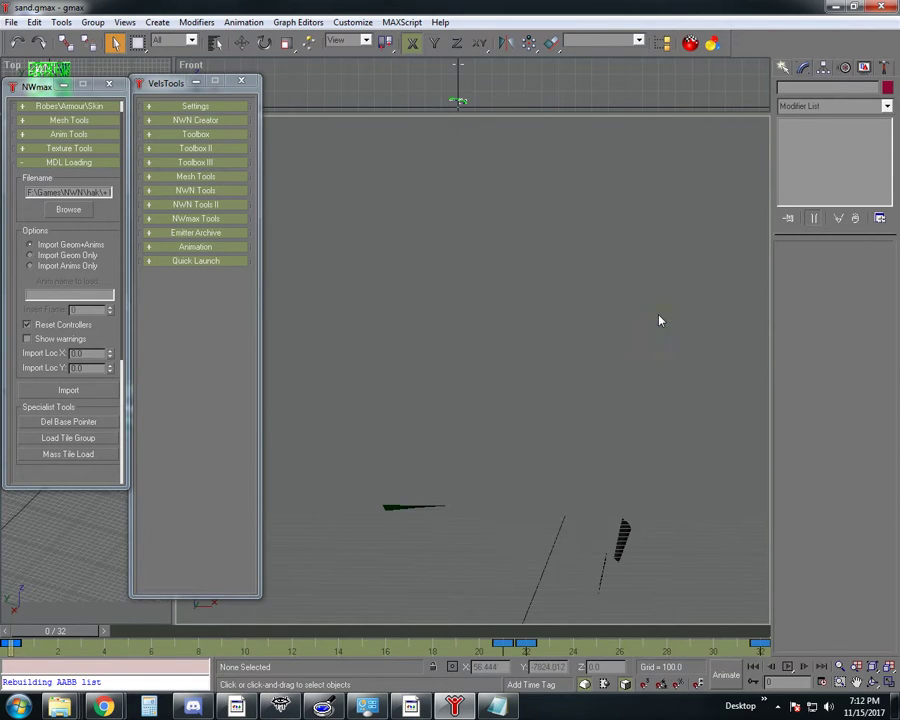
# Reselect the exposed walkmesh and enter vertex editing on it again
pyautogui.click(872, 683)
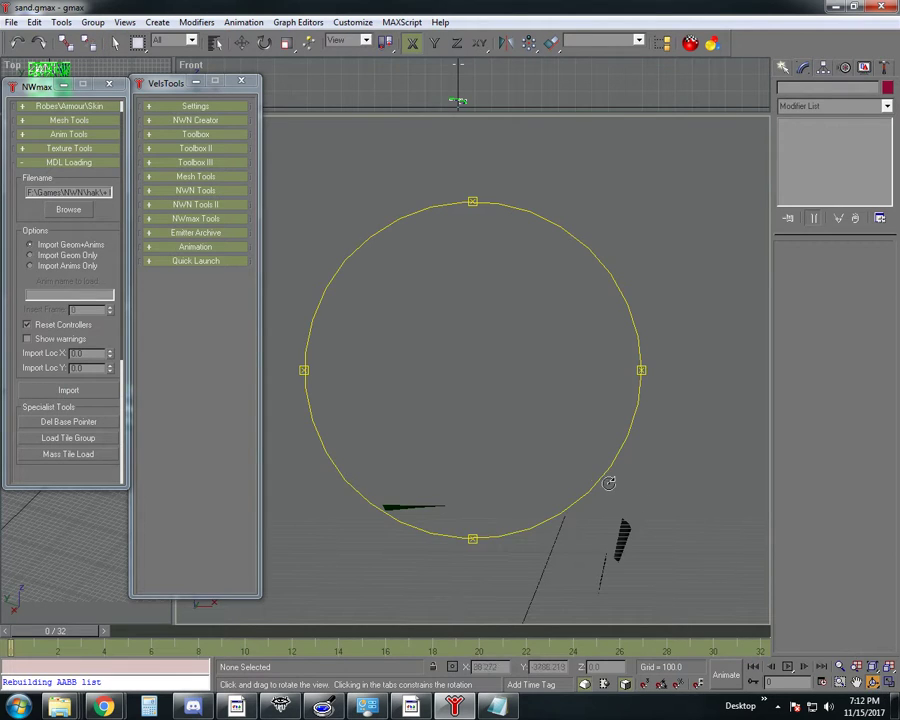
pyautogui.moveTo(606, 476); pyautogui.dragTo(482, 494)
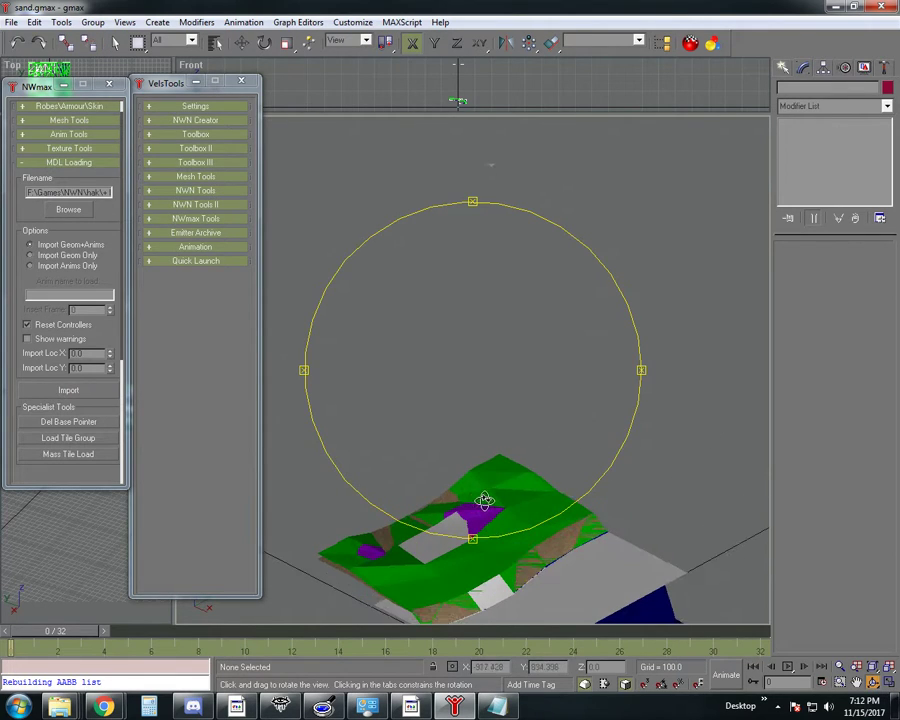
pyautogui.click(857, 684)
pyautogui.moveTo(513, 532); pyautogui.dragTo(607, 375)
pyautogui.scroll(3, 421, 426)
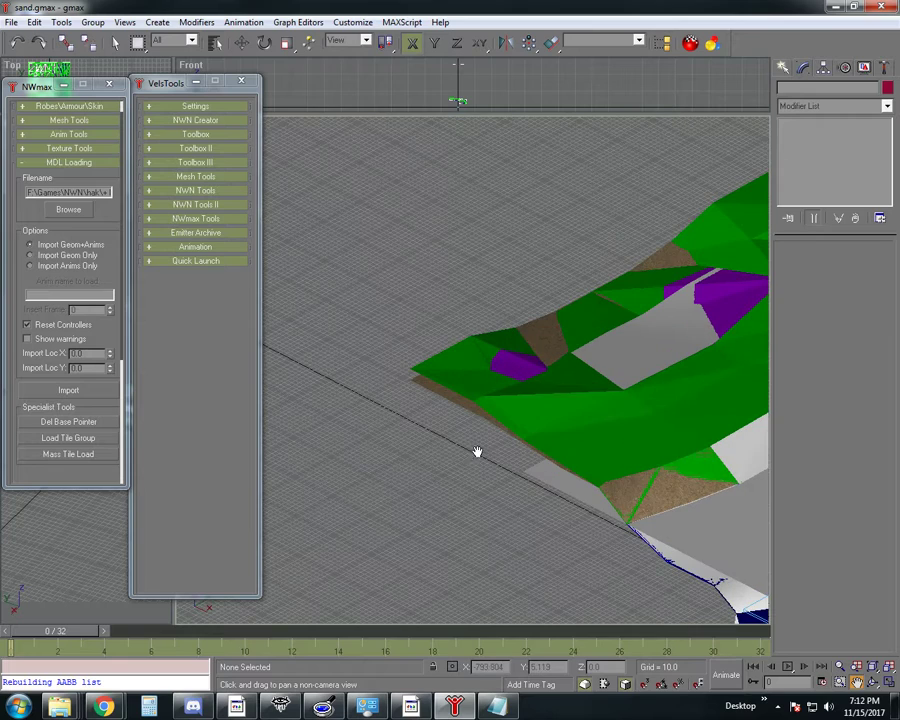
pyautogui.moveTo(491, 459); pyautogui.dragTo(366, 516)
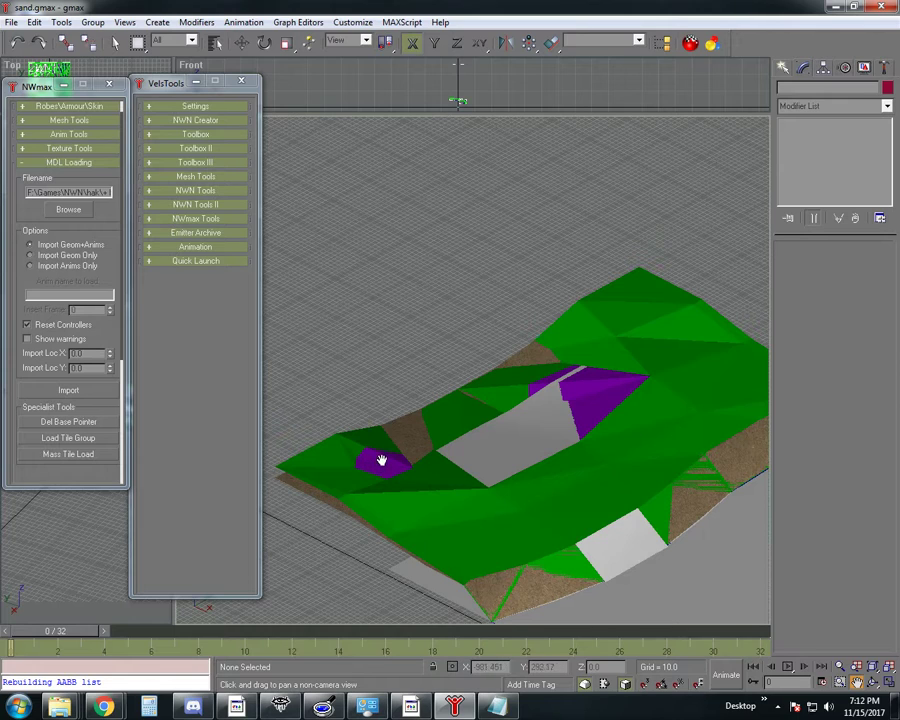
pyautogui.click(115, 42)
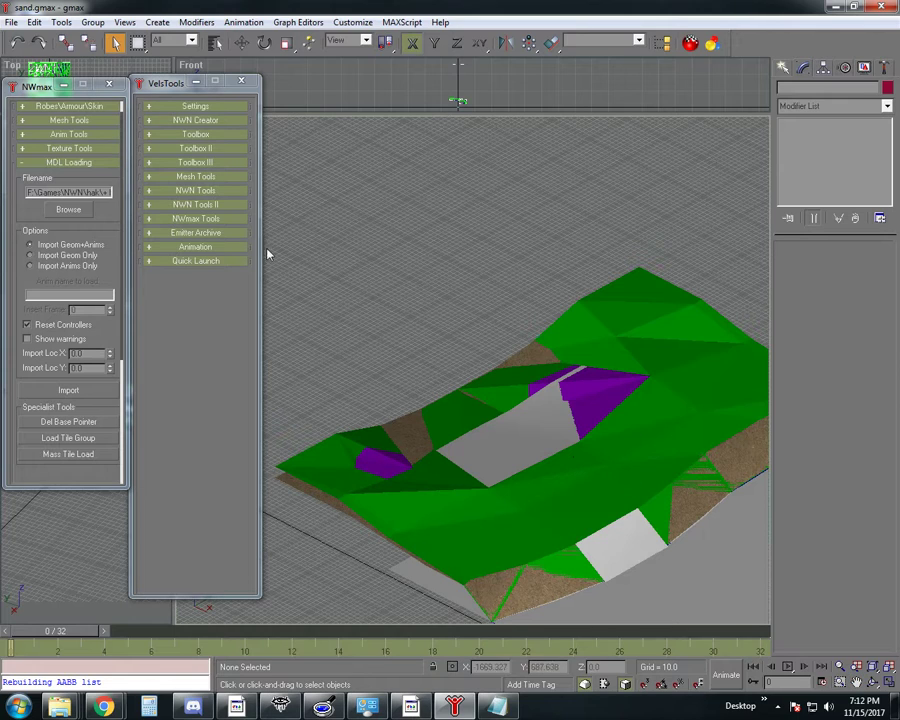
pyautogui.click(328, 440)
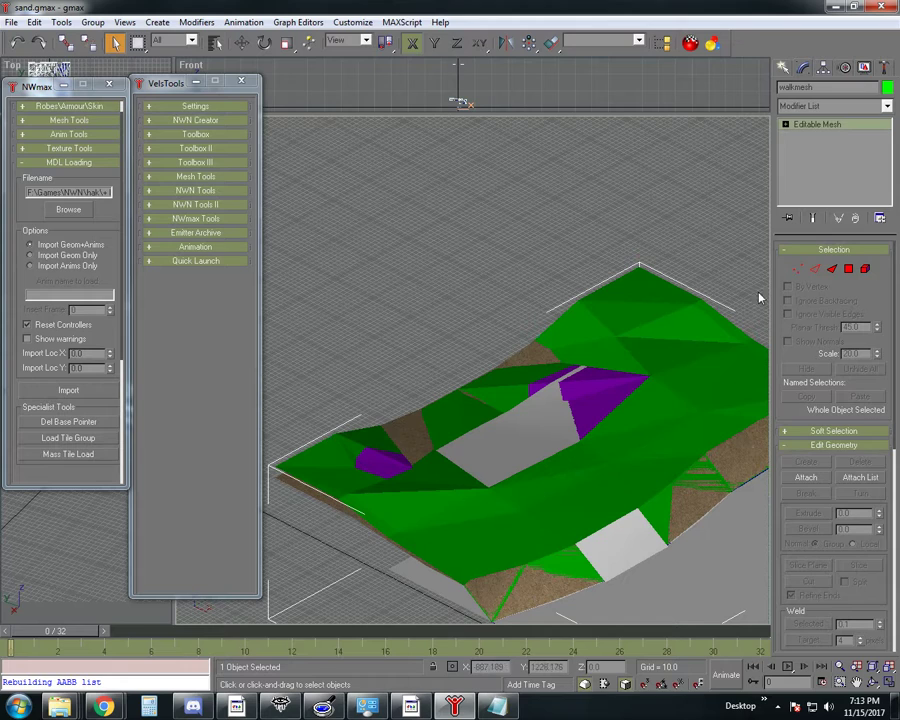
pyautogui.press('1')
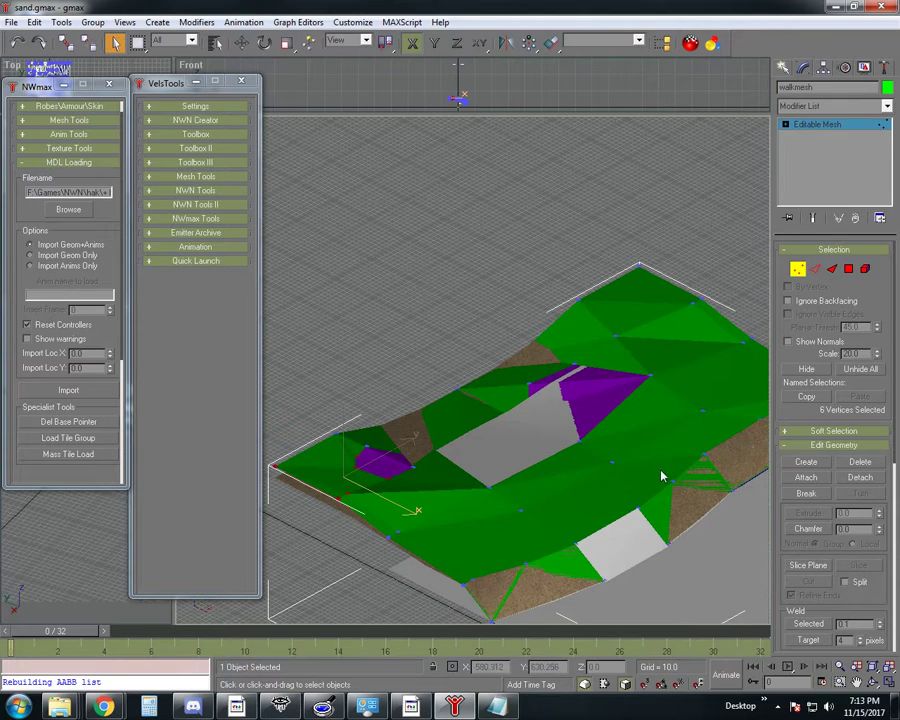
# Lower the four walkmesh vertices around the outer corner beside the small purple patch to a Z position of 525.0
pyautogui.click(336, 432)
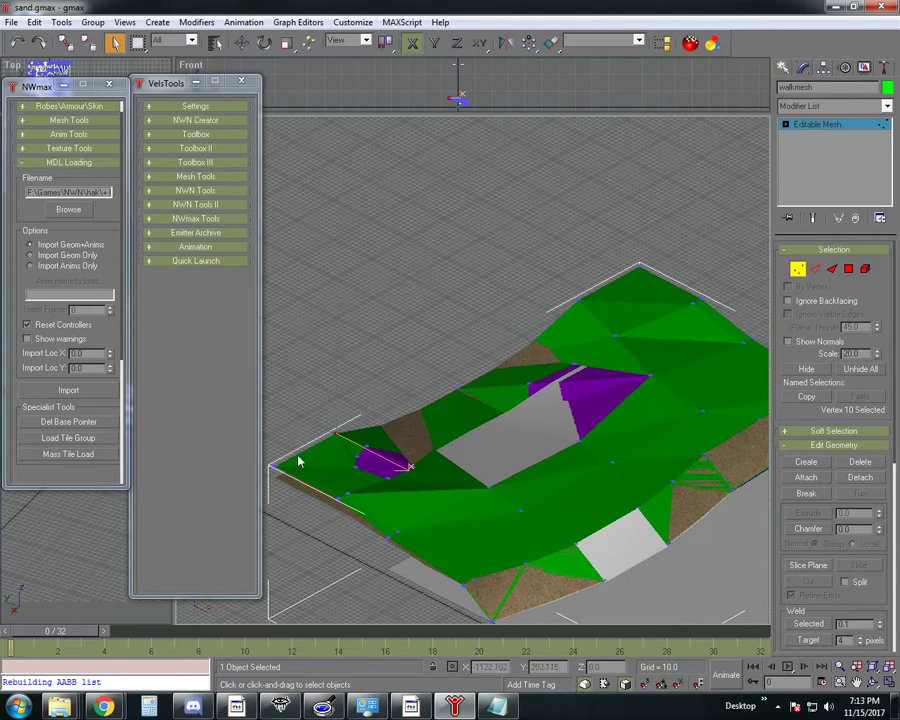
pyautogui.moveTo(268, 405); pyautogui.dragTo(354, 572)
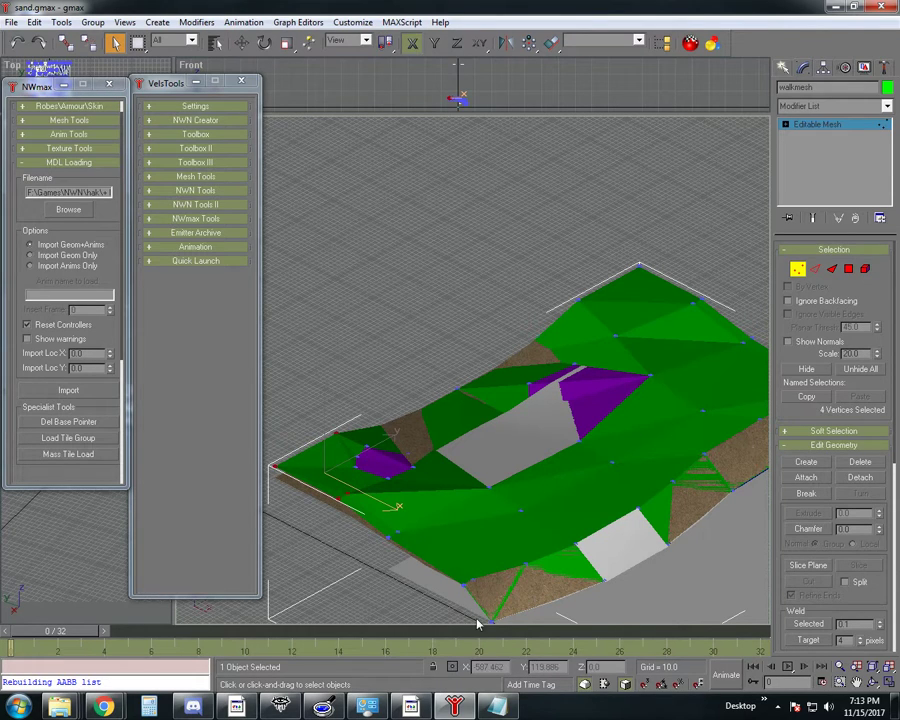
pyautogui.click(241, 43)
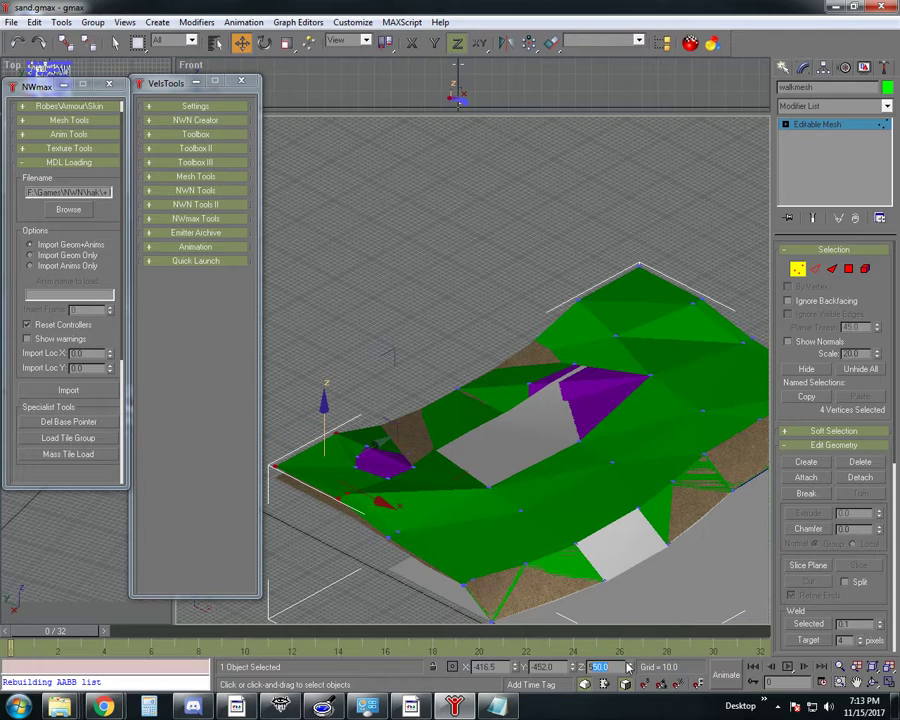
pyautogui.press('Return')
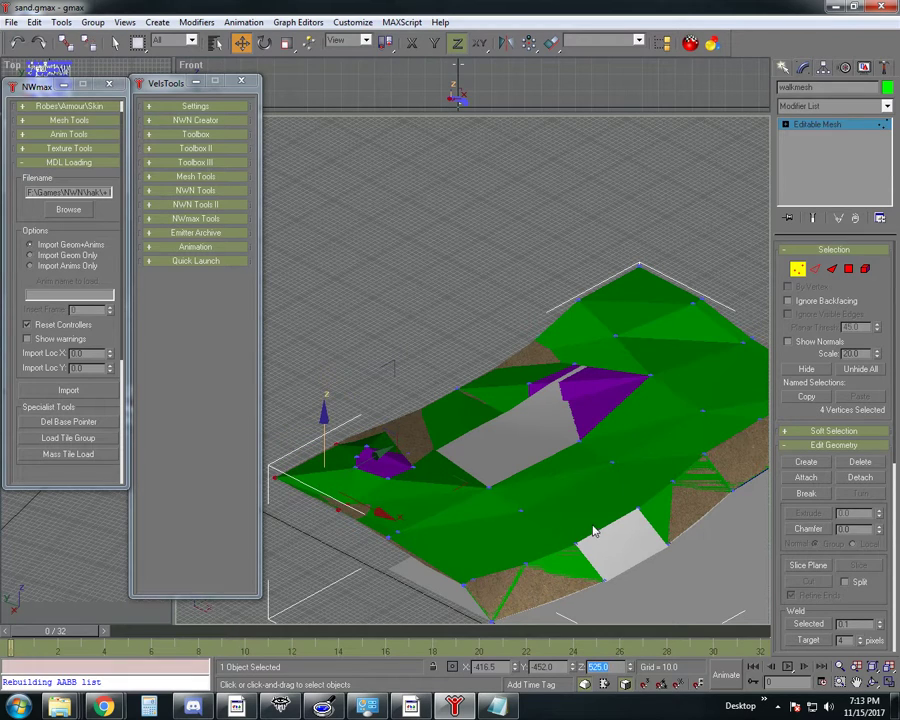
# Set the Z position of the neighbouring walkmesh edge vertex at X -200, Y -500 to 512.0
pyautogui.click(388, 532)
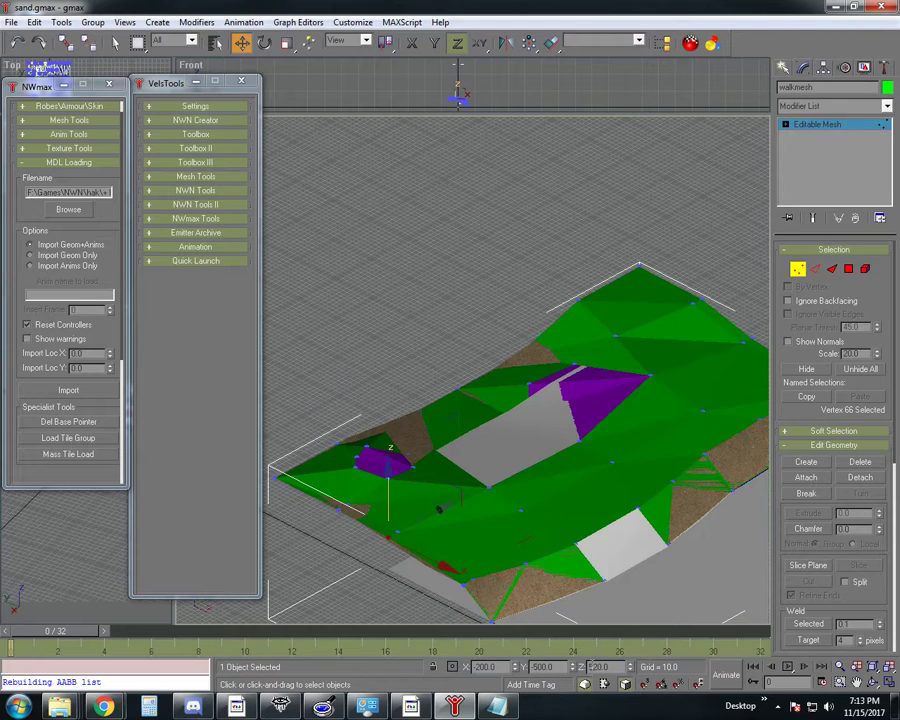
pyautogui.write('512')
pyautogui.press('Return')
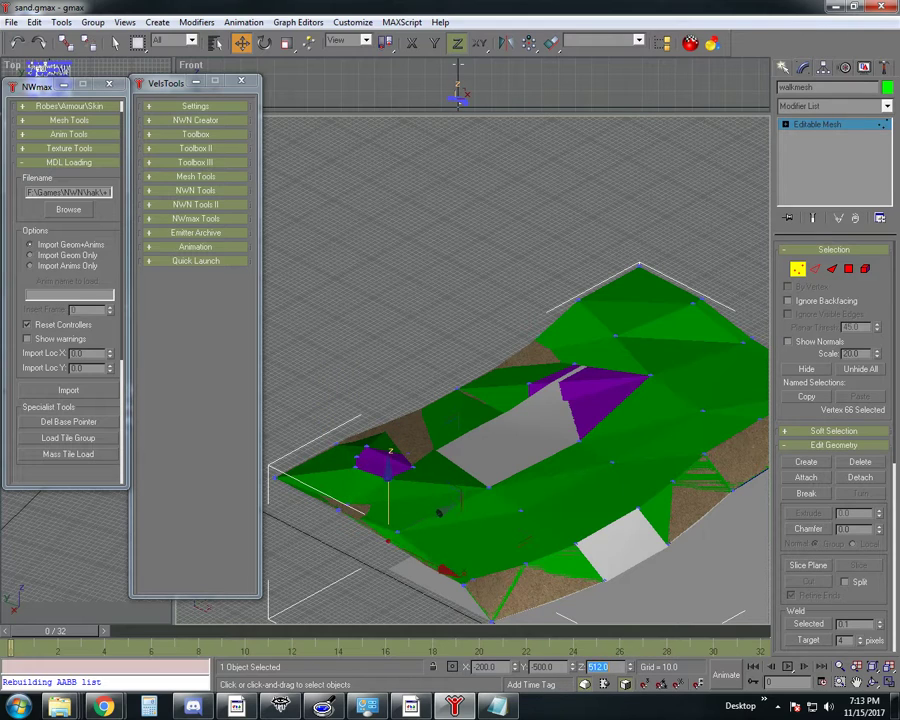
# Set the Z position of the walkmesh edge vertex at X -200, Y -475 to 512.0
pyautogui.click(397, 528)
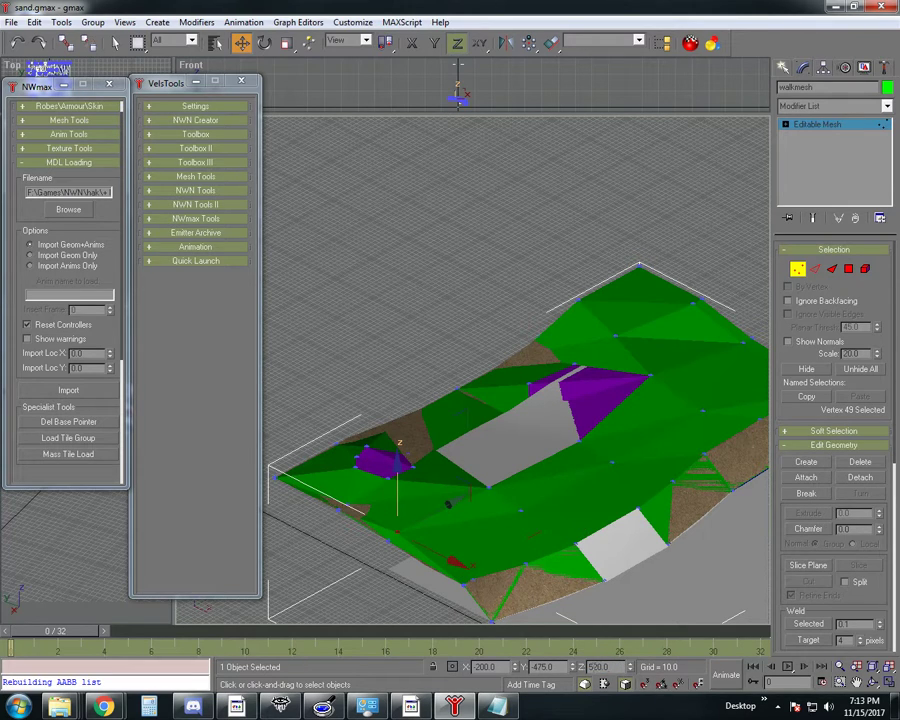
pyautogui.write('512')
pyautogui.press('Return')
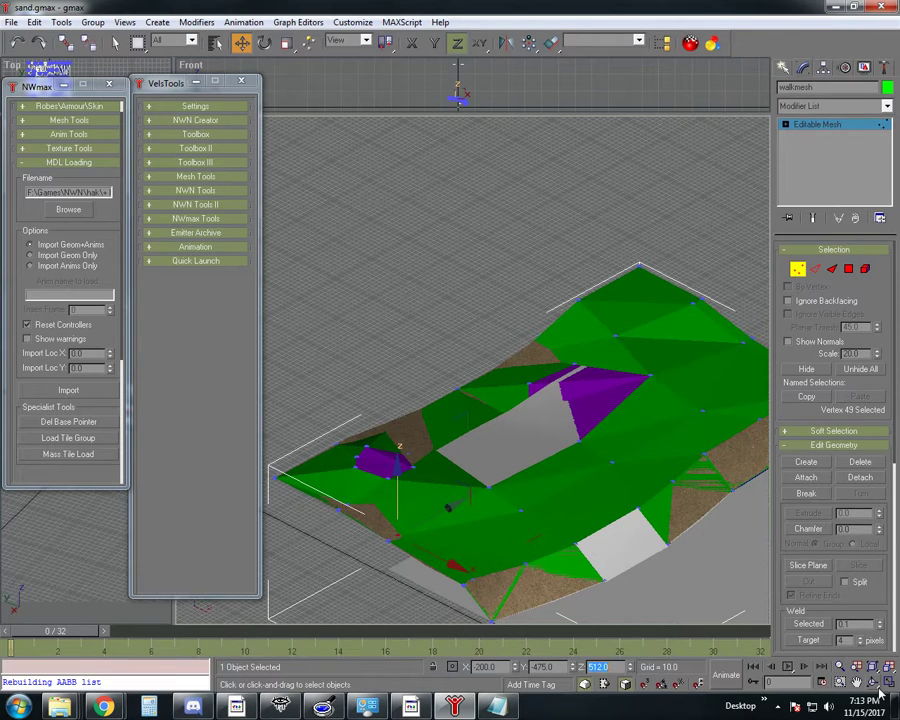
# Lower the three raised walkmesh vertices on the small purple patch to a Z position of 522.0, and correct it to 525.0
pyautogui.keyDown('alt'); pyautogui.moveTo(617, 488); pyautogui.dragTo(504, 436, button='middle'); pyautogui.keyUp('alt')
pyautogui.rightClick(392, 543)
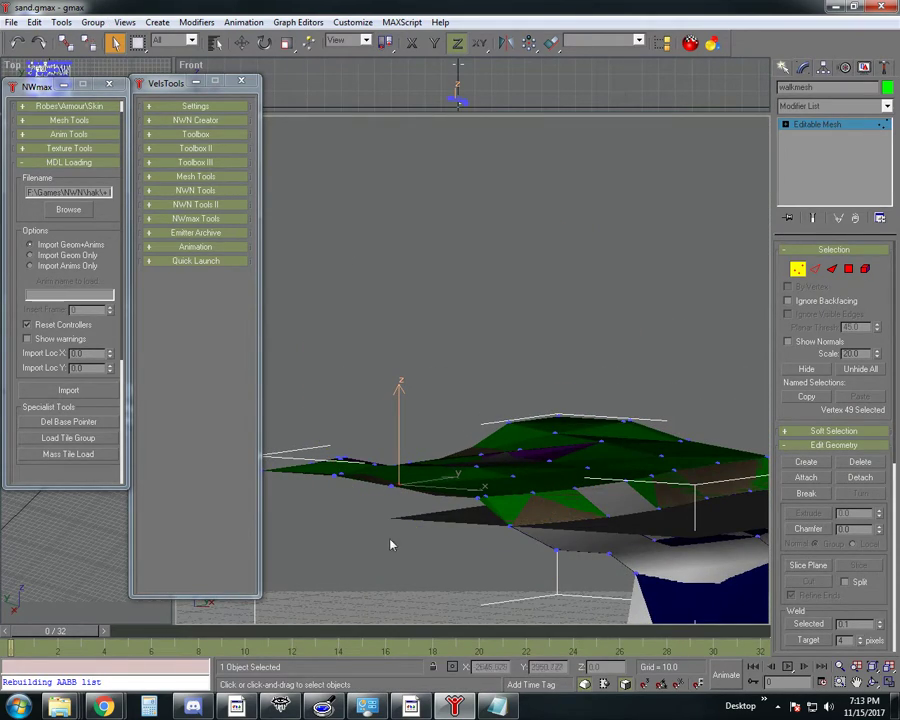
pyautogui.moveTo(335, 430); pyautogui.dragTo(353, 466)
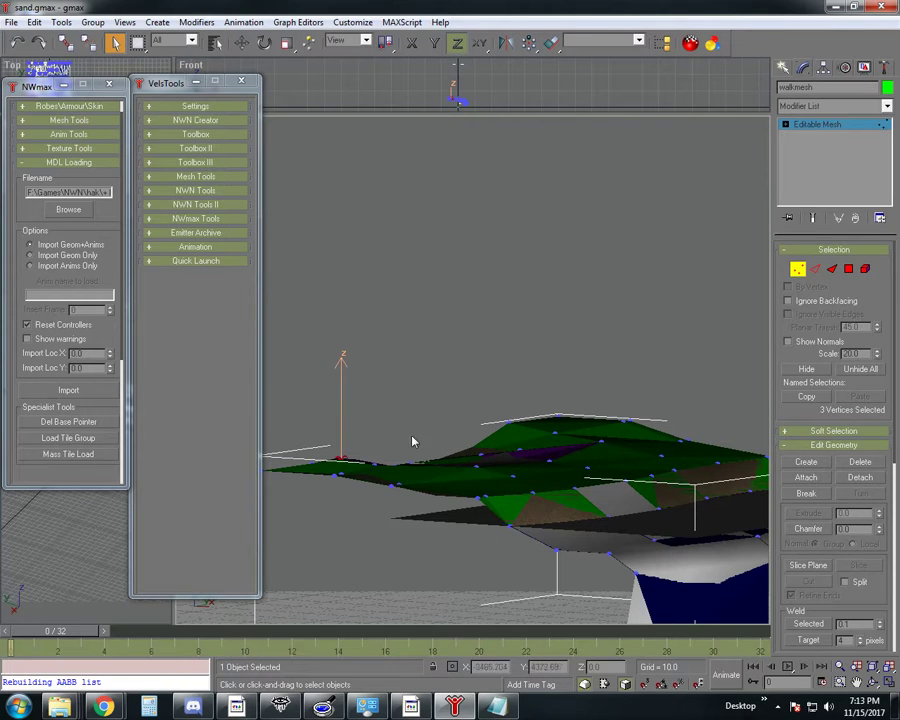
pyautogui.click(241, 42)
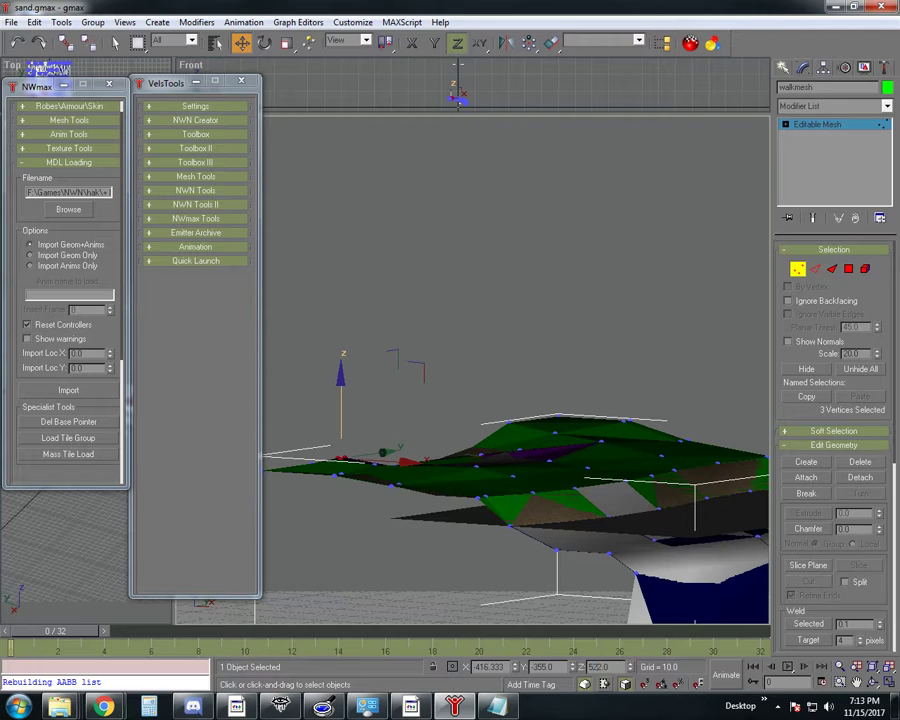
pyautogui.press('Return')
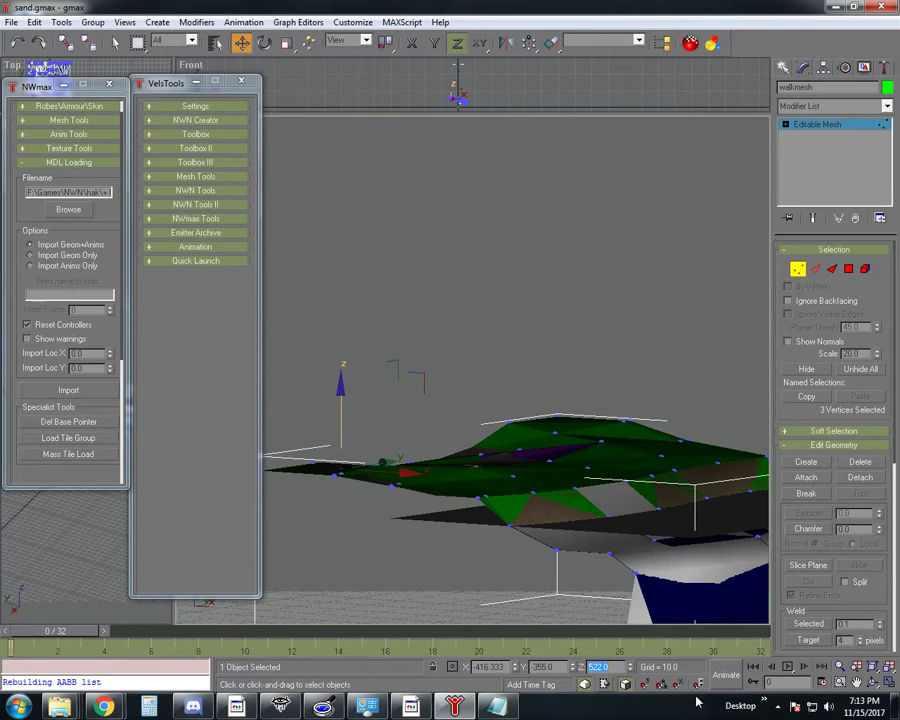
pyautogui.hotkey('ctrl', 'r')
pyautogui.moveTo(565, 432); pyautogui.dragTo(516, 458)
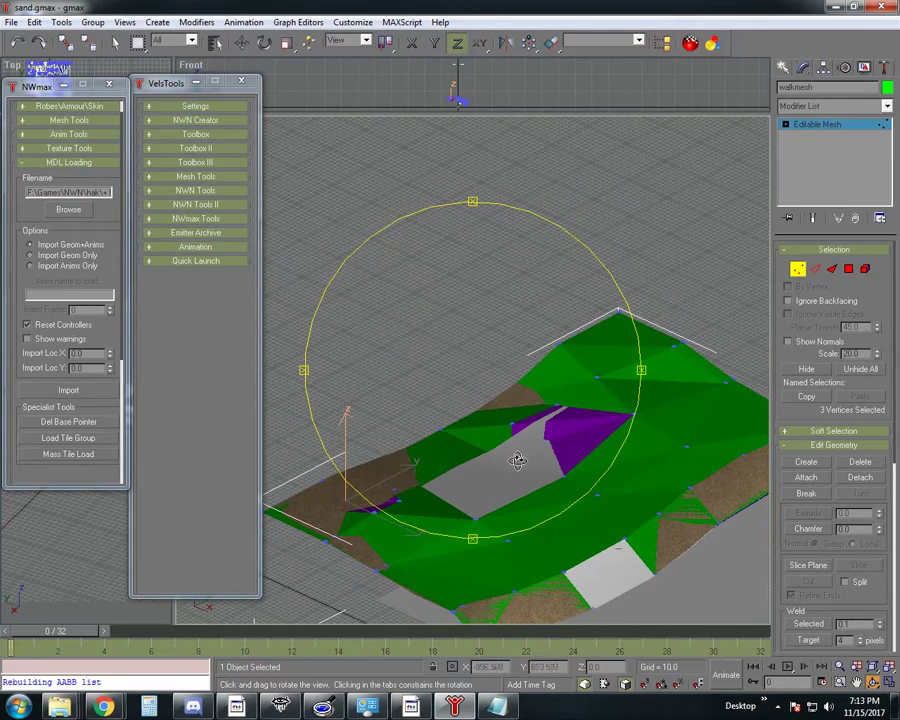
pyautogui.click(241, 44)
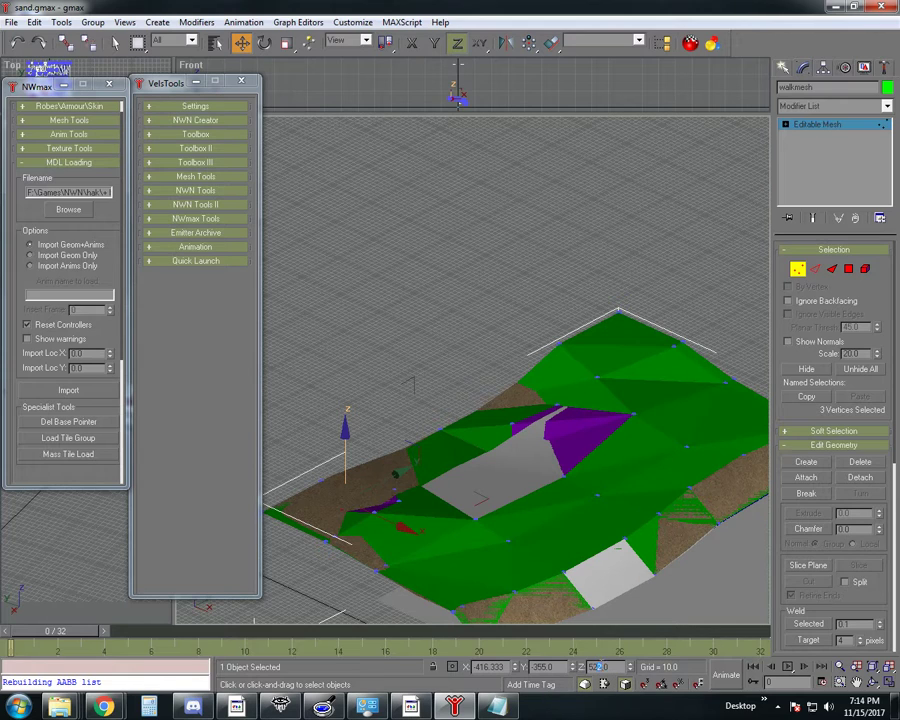
pyautogui.write('5')
pyautogui.press('Return')
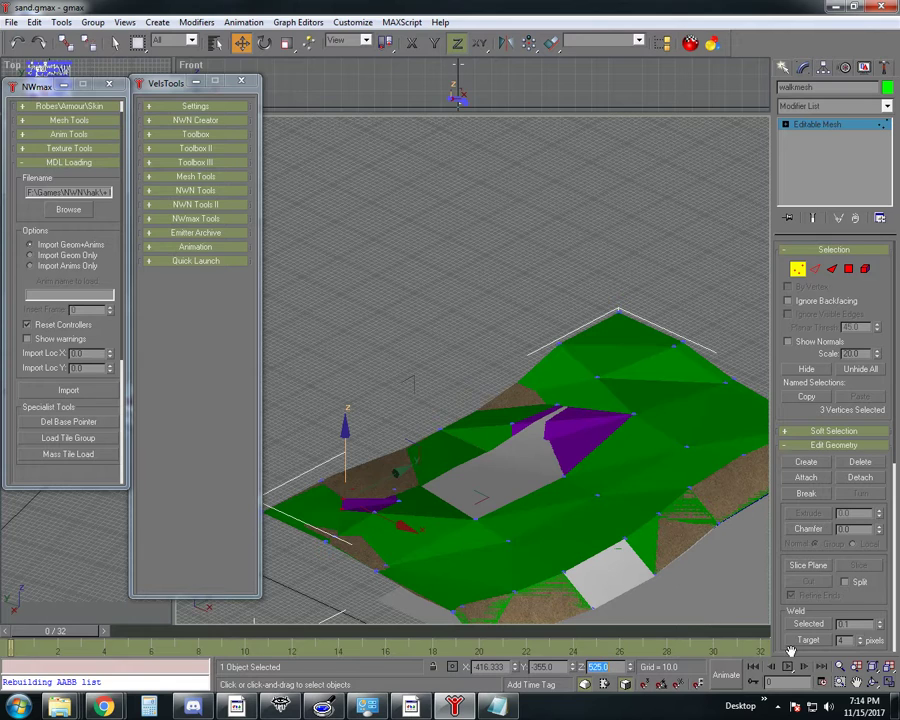
# Set the Z position of the walkmesh vertex at X -175, Y -250, between the two purple areas, to 512
pyautogui.hotkey('ctrl', 'r')
pyautogui.moveTo(561, 497); pyautogui.dragTo(533, 467)
pyautogui.rightClick(533, 467)
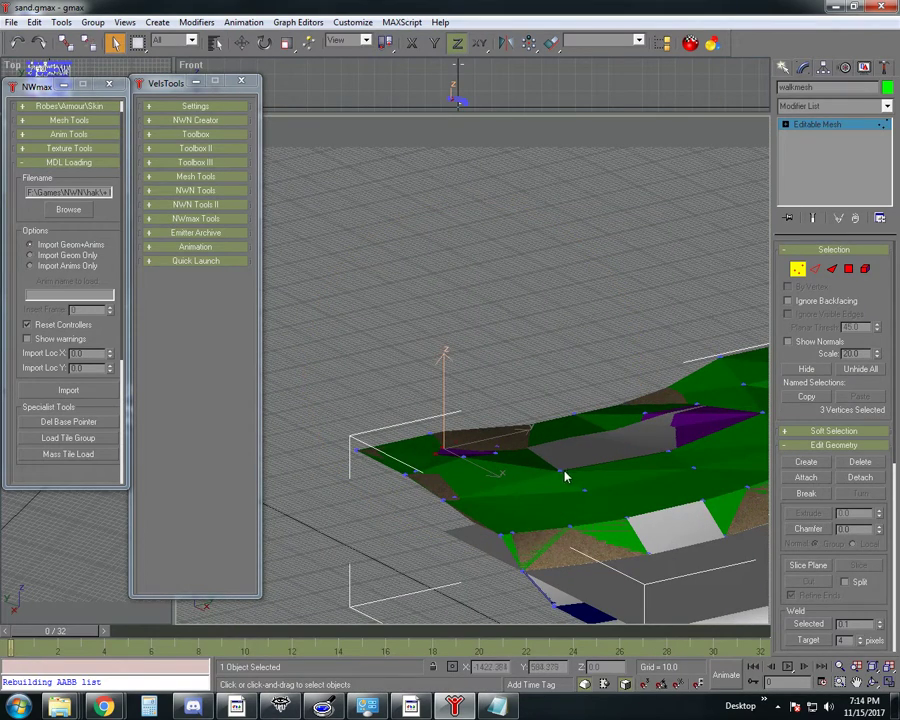
pyautogui.click(563, 470)
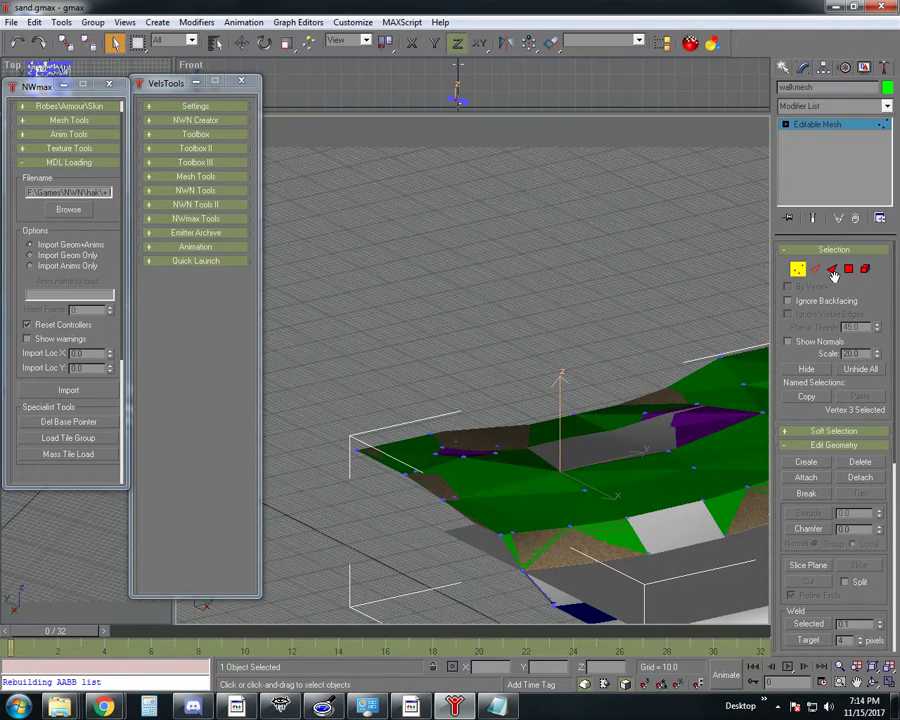
pyautogui.click(242, 42)
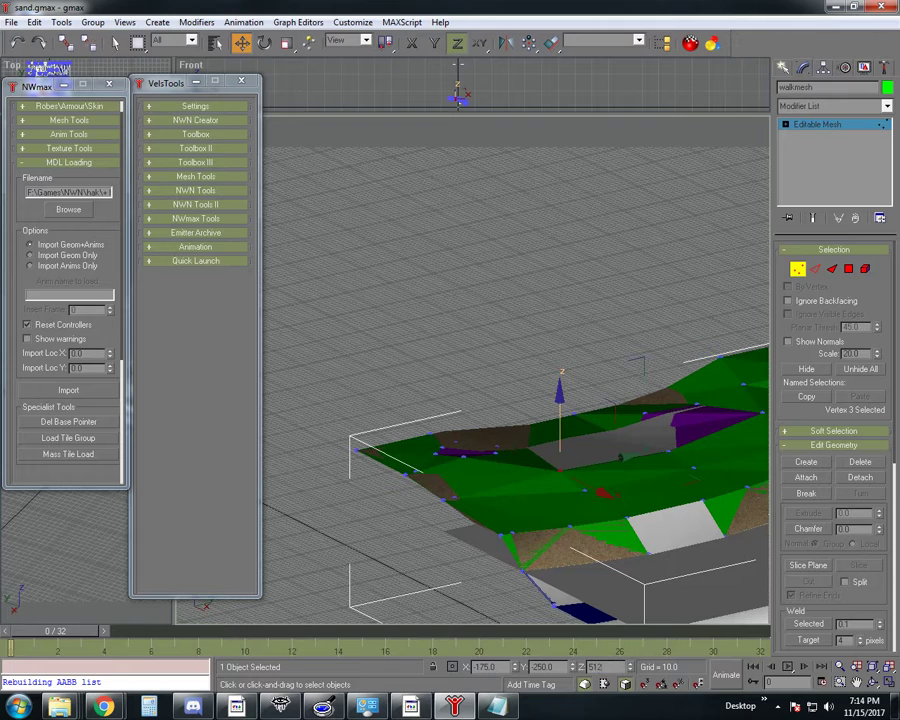
# Set the Z position of the two walkmesh vertices at X -90, Y -250 and X -90, Y 0 to 500.0
pyautogui.click(590, 490)
pyautogui.click(585, 490)
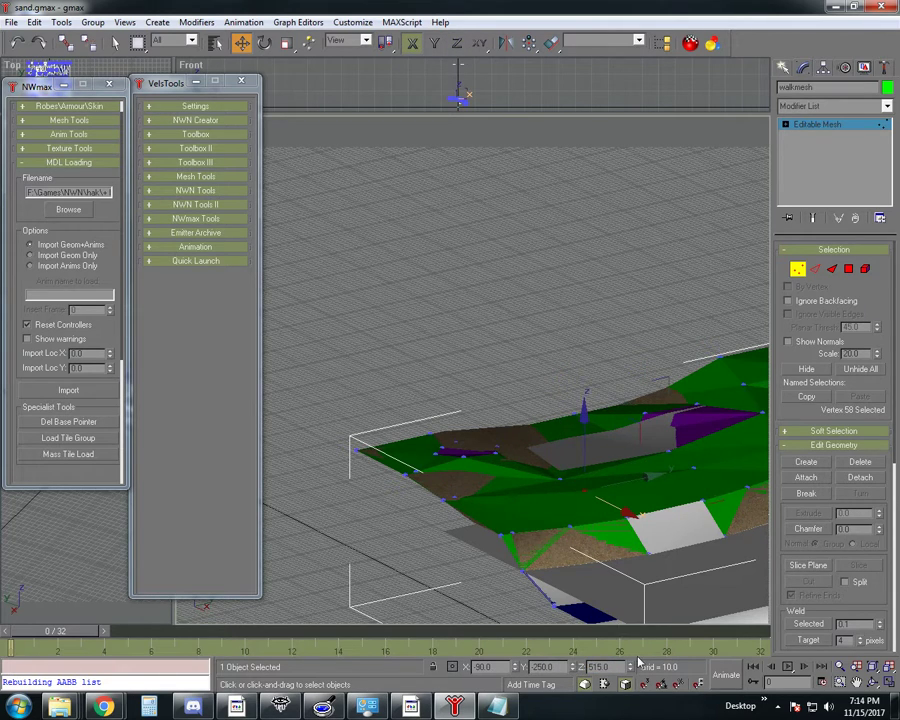
pyautogui.click(631, 664)
pyautogui.write('500')
pyautogui.press('Return')
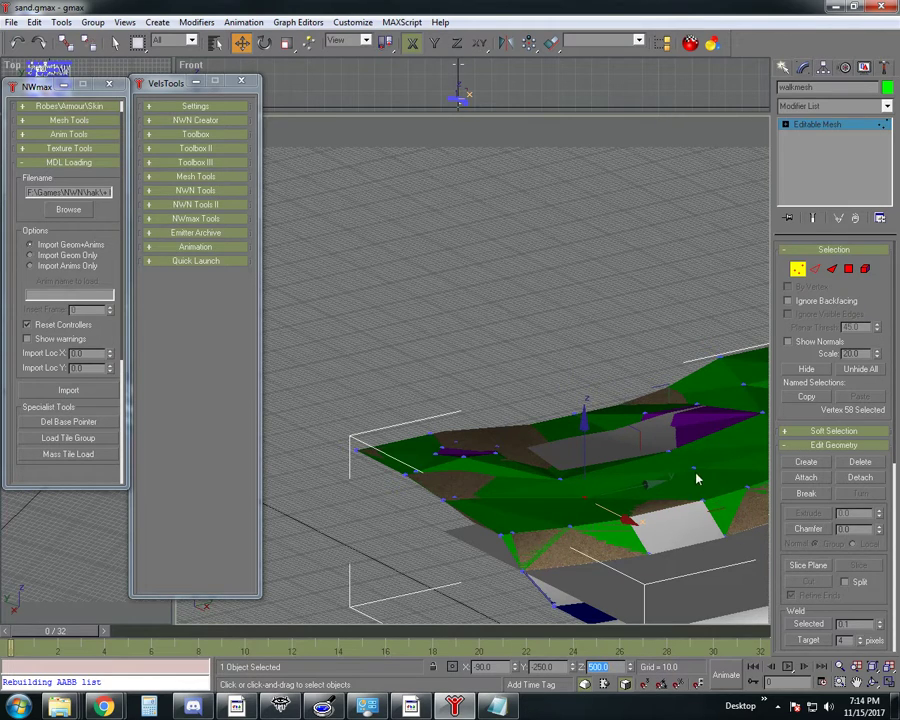
pyautogui.click(748, 490)
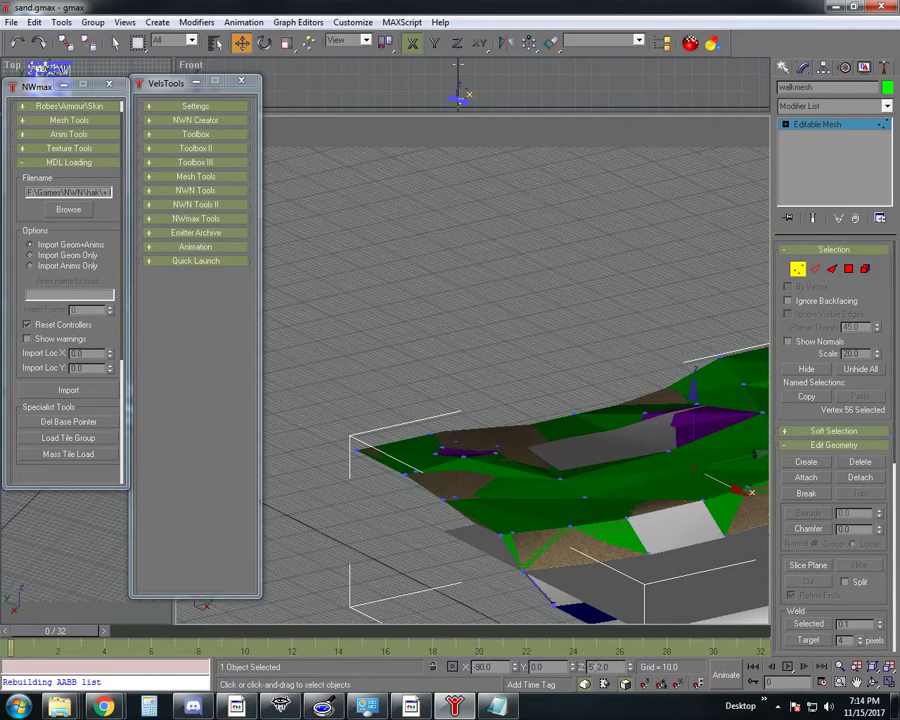
pyautogui.write('500')
pyautogui.press('Return')
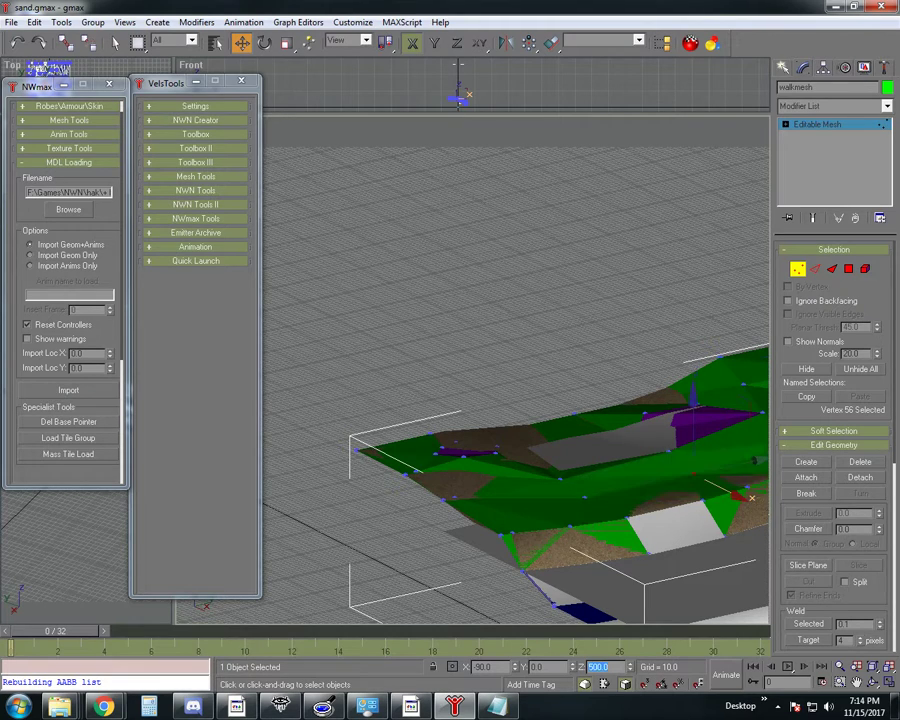
# Lower the large purple area's vertices at X -178, Y 0 and X -399, Y 93 to a Z position of 500.0
pyautogui.click(667, 449)
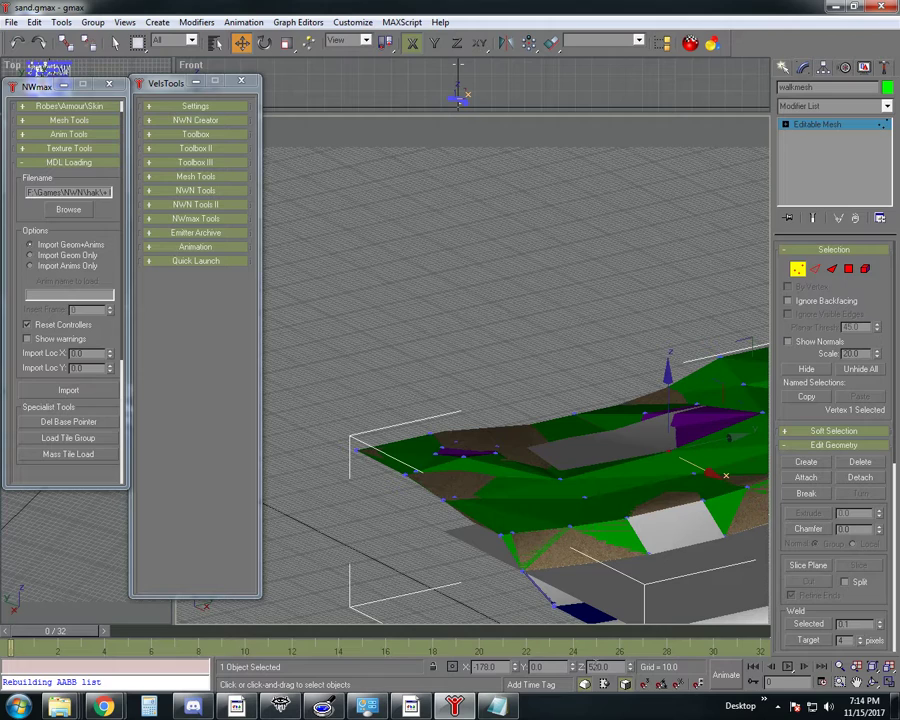
pyautogui.write('500')
pyautogui.press('Return')
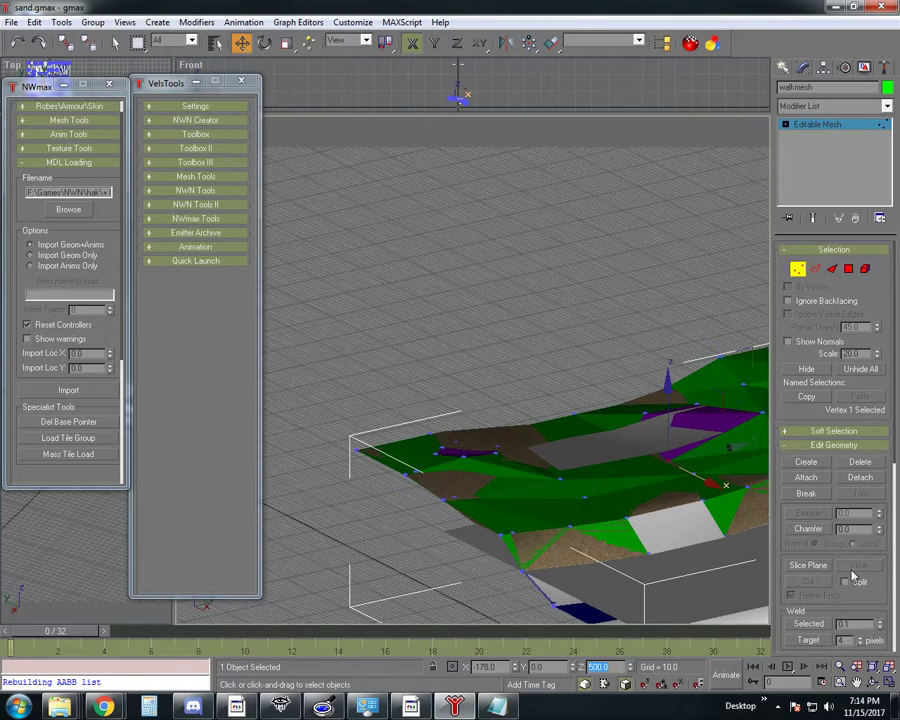
pyautogui.click(645, 411)
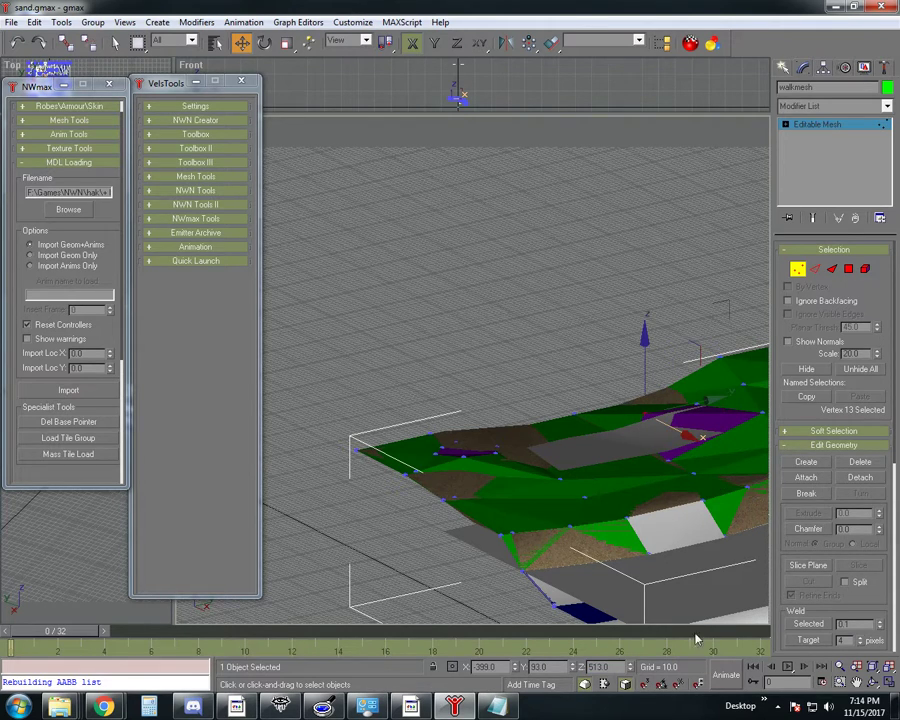
pyautogui.doubleClick(592, 666)
pyautogui.write('500')
pyautogui.press('Return')
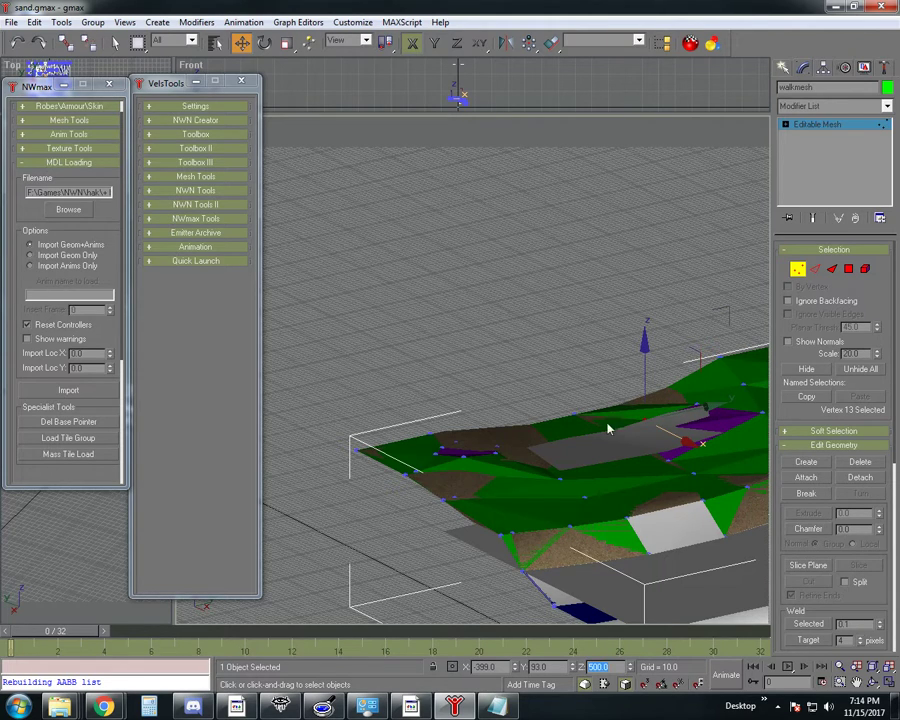
# Lower the large purple area's highest corner vertex at X -228, Y 250 to a Z position of 512.0
pyautogui.click(574, 413)
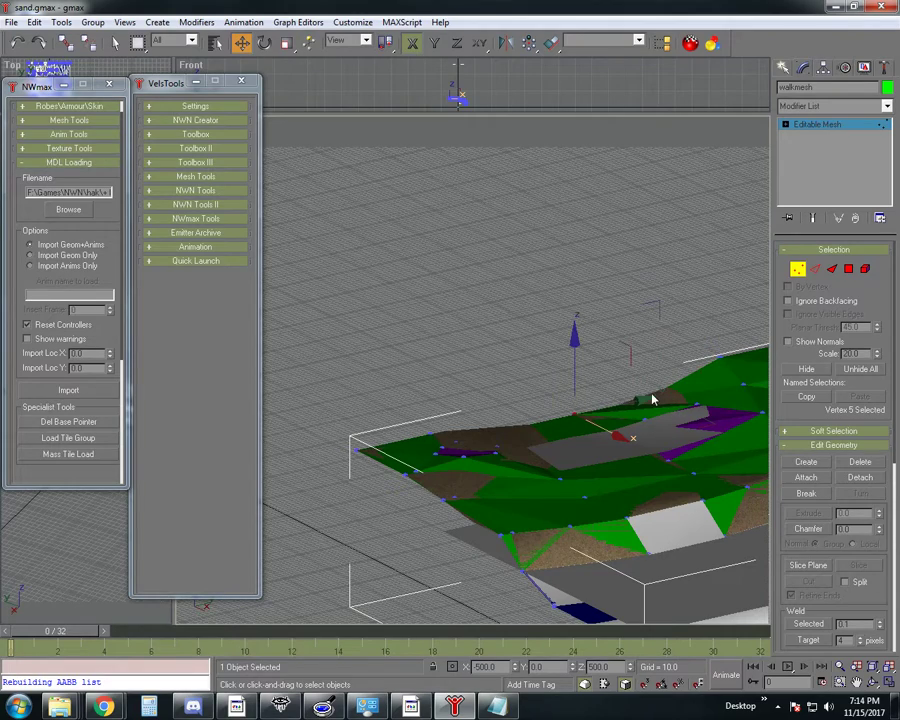
pyautogui.hotkey('ctrl', 'r')
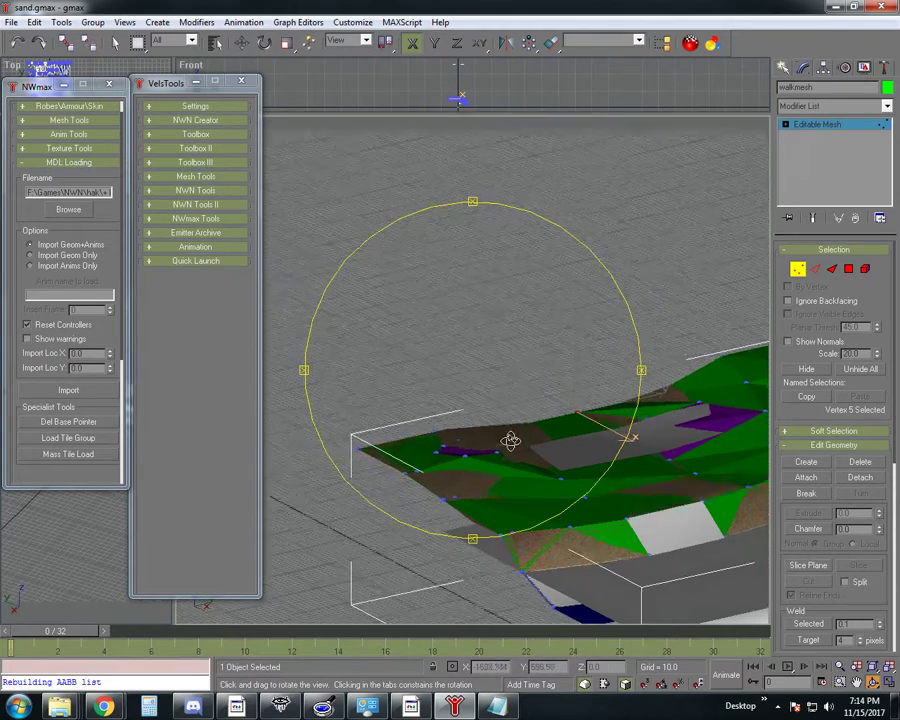
pyautogui.moveTo(510, 440); pyautogui.dragTo(567, 432)
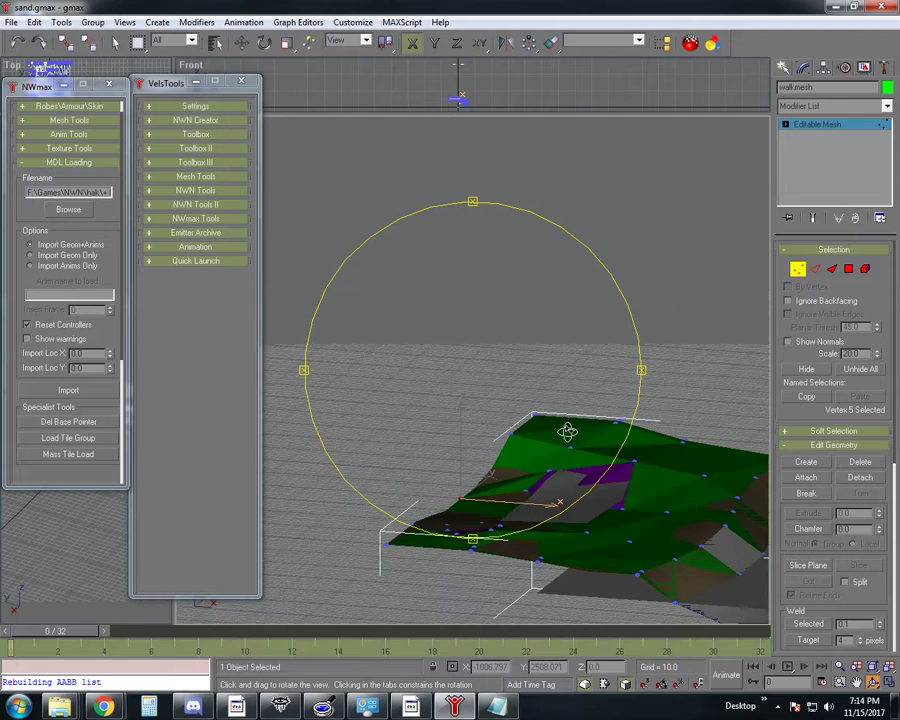
pyautogui.click(858, 682)
pyautogui.moveTo(756, 589); pyautogui.dragTo(718, 595)
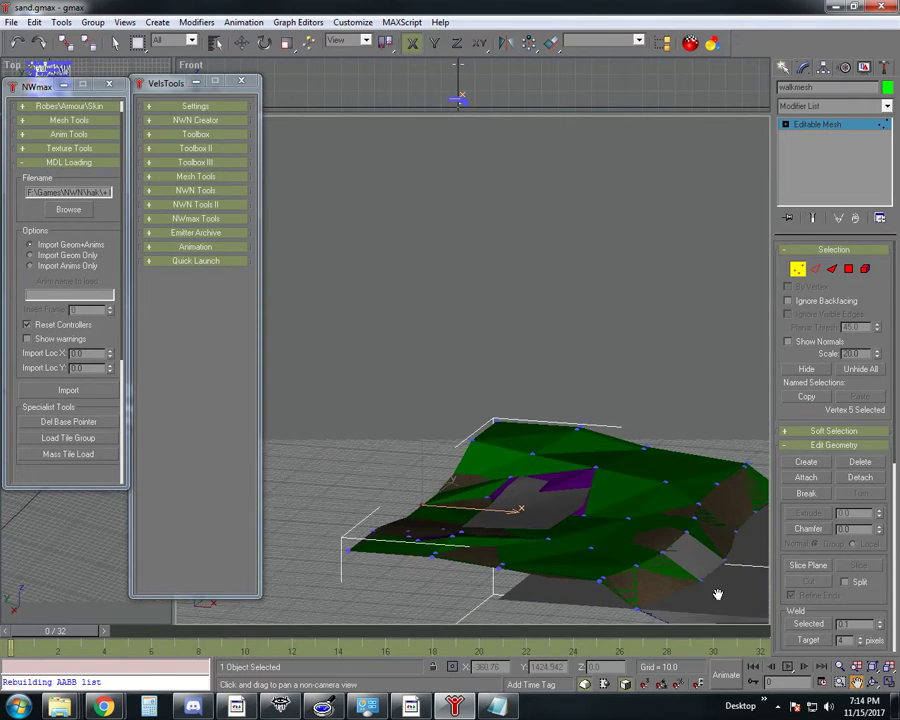
pyautogui.scroll(5, 607, 580)
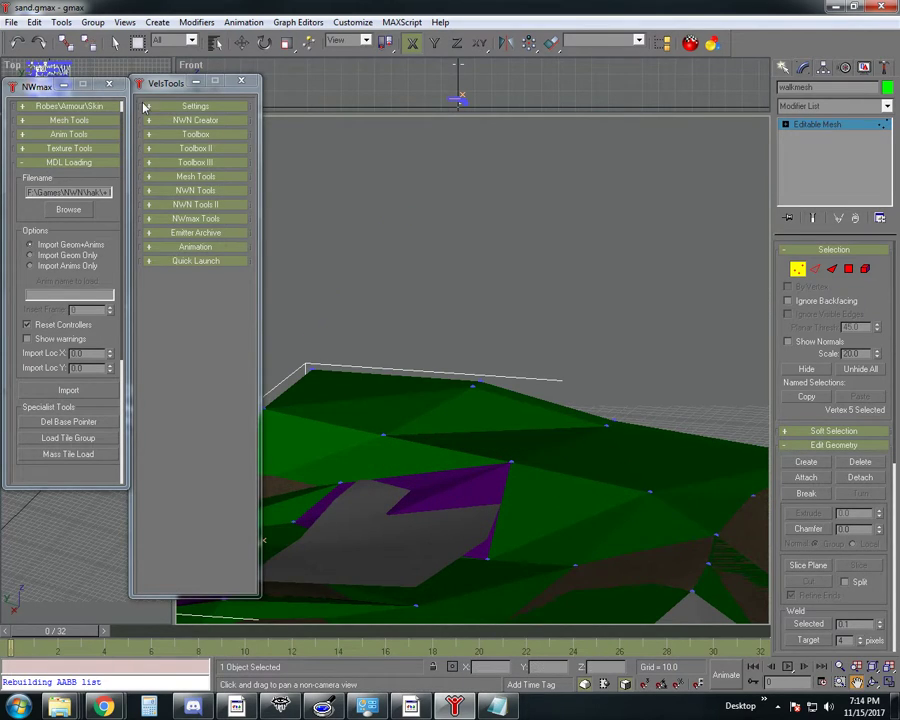
pyautogui.click(115, 42)
pyautogui.click(509, 461)
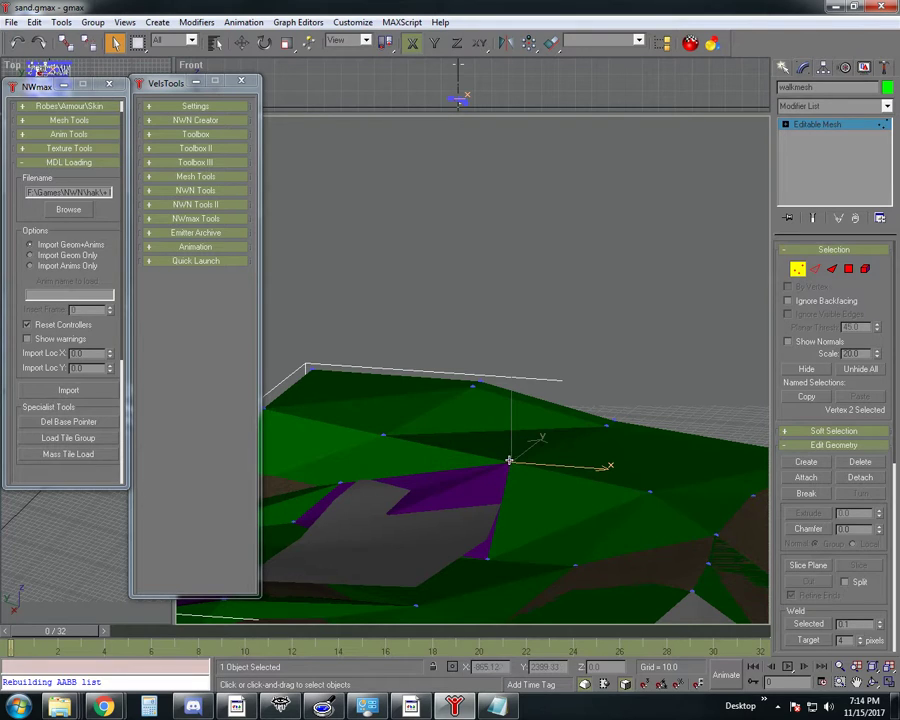
pyautogui.click(243, 43)
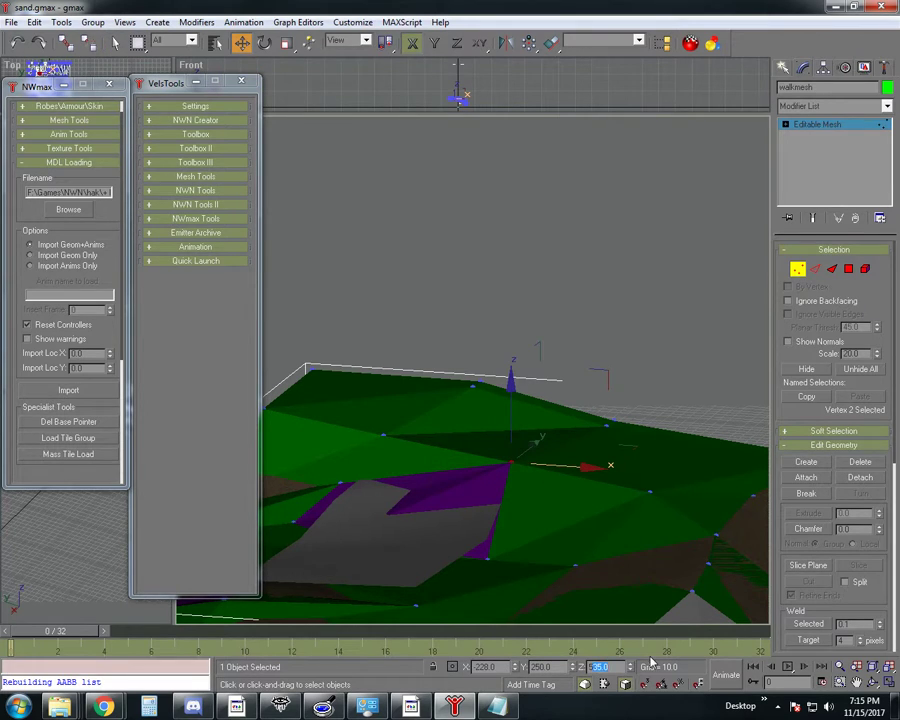
pyautogui.write('512')
pyautogui.press('Return')
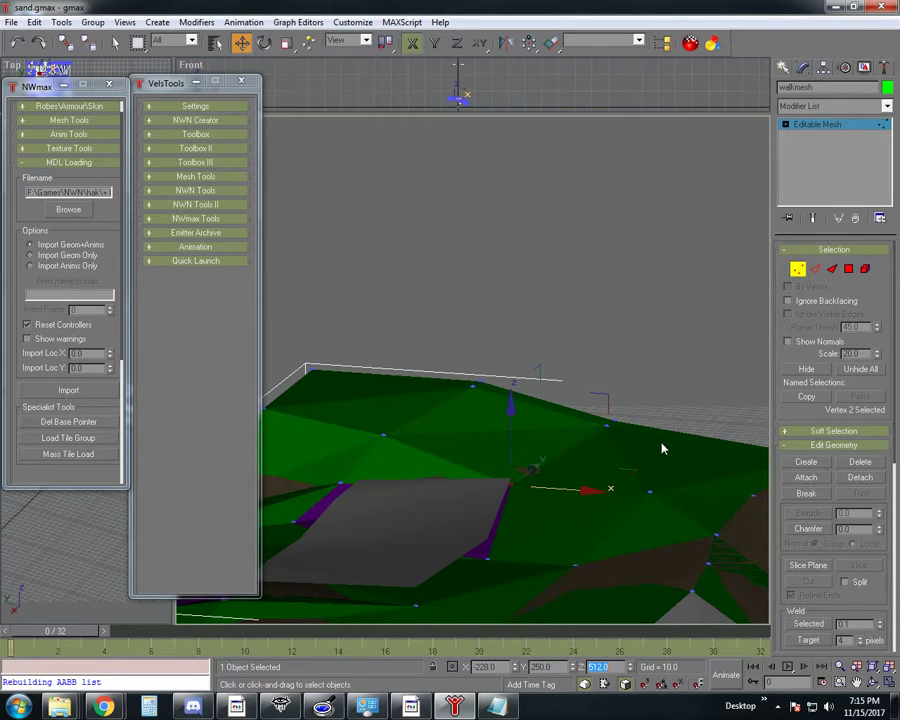
# Set the Z position of the two walkmesh edge vertices around X -200, Y 487.5 to 512.0
pyautogui.moveTo(640, 402); pyautogui.dragTo(599, 442)
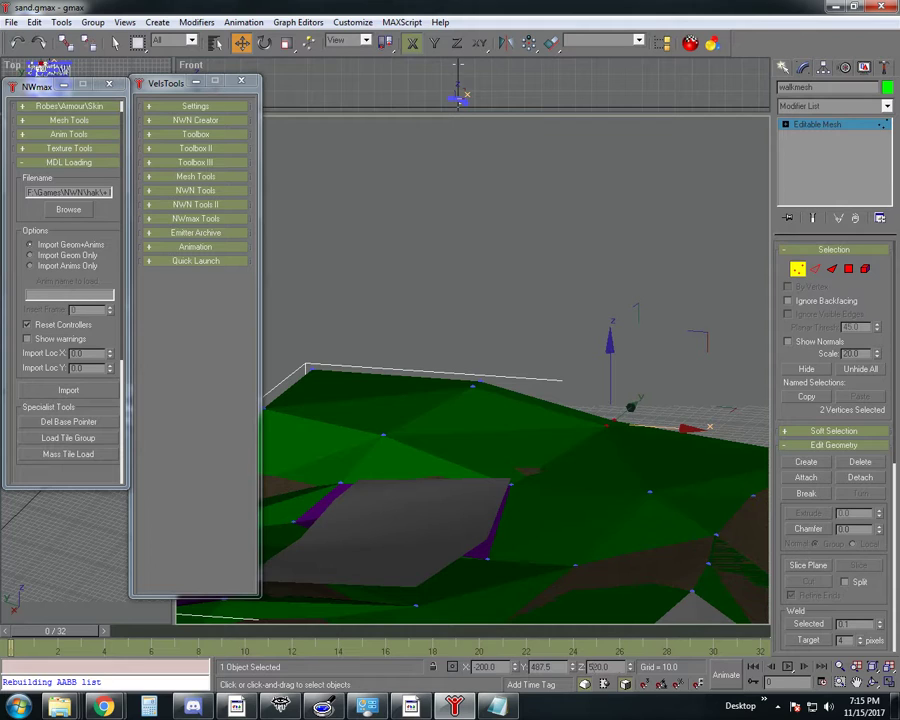
pyautogui.write('512')
pyautogui.press('Return')
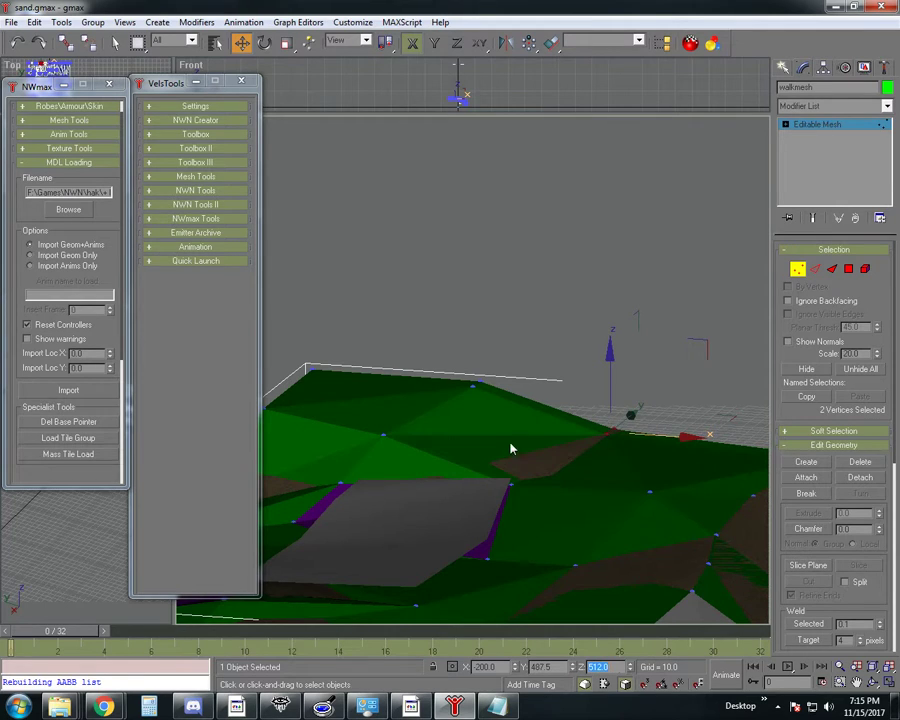
# Lower the four walkmesh vertices around the raised corner behind the large purple area to a Z position of 525.0
pyautogui.click(870, 681)
pyautogui.moveTo(437, 444); pyautogui.dragTo(402, 426)
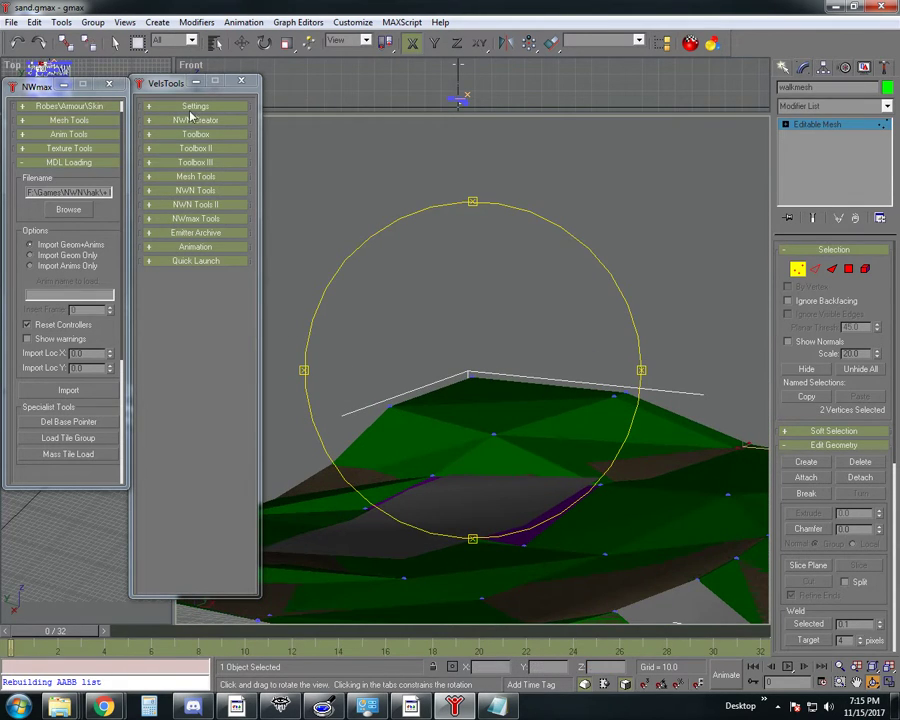
pyautogui.click(114, 42)
pyautogui.moveTo(329, 289); pyautogui.dragTo(642, 421)
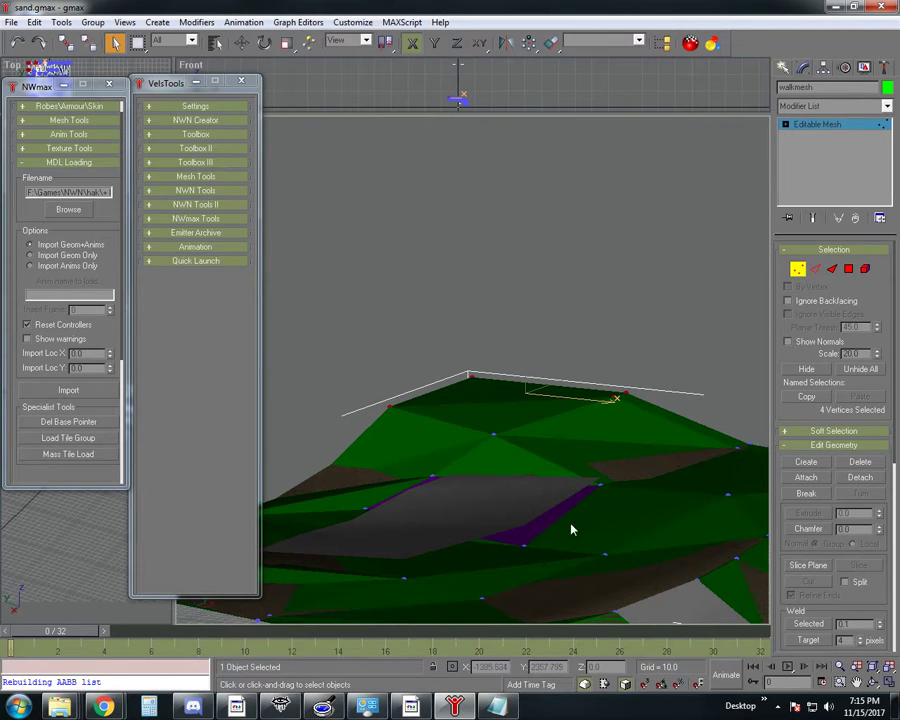
pyautogui.click(242, 45)
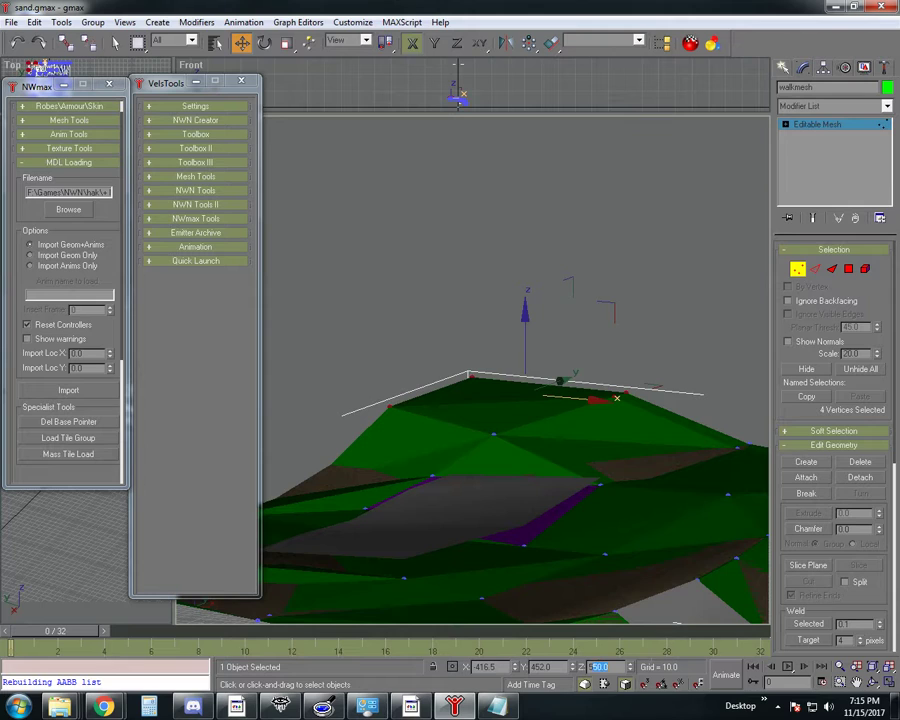
pyautogui.write('525')
pyautogui.press('Return')
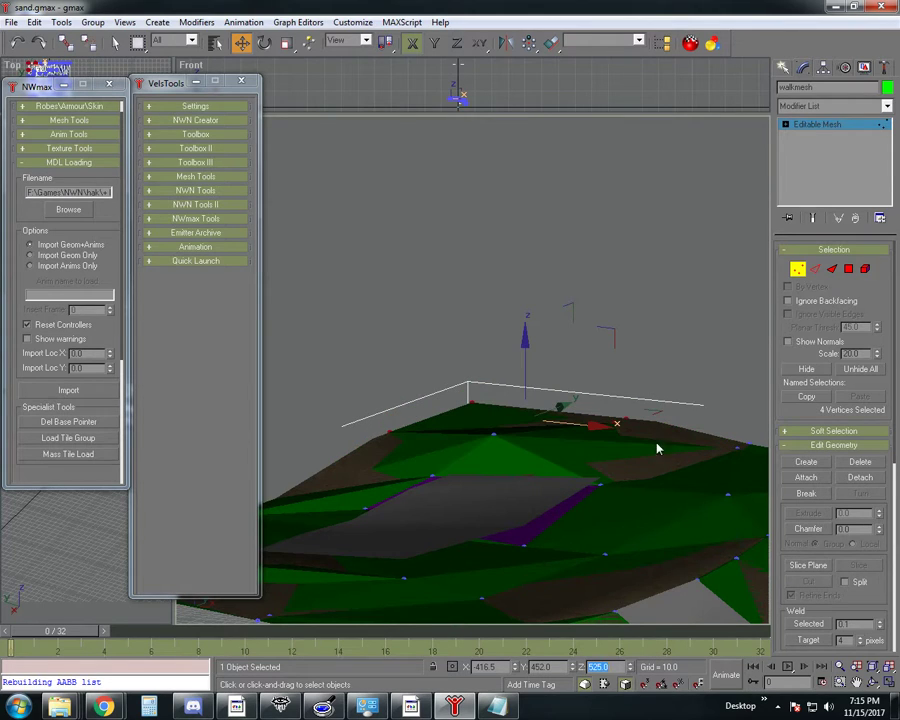
# Lower the walkmesh vertex behind the large purple area at X -370, Y 300 to a Z position of 520.0
pyautogui.click(494, 433)
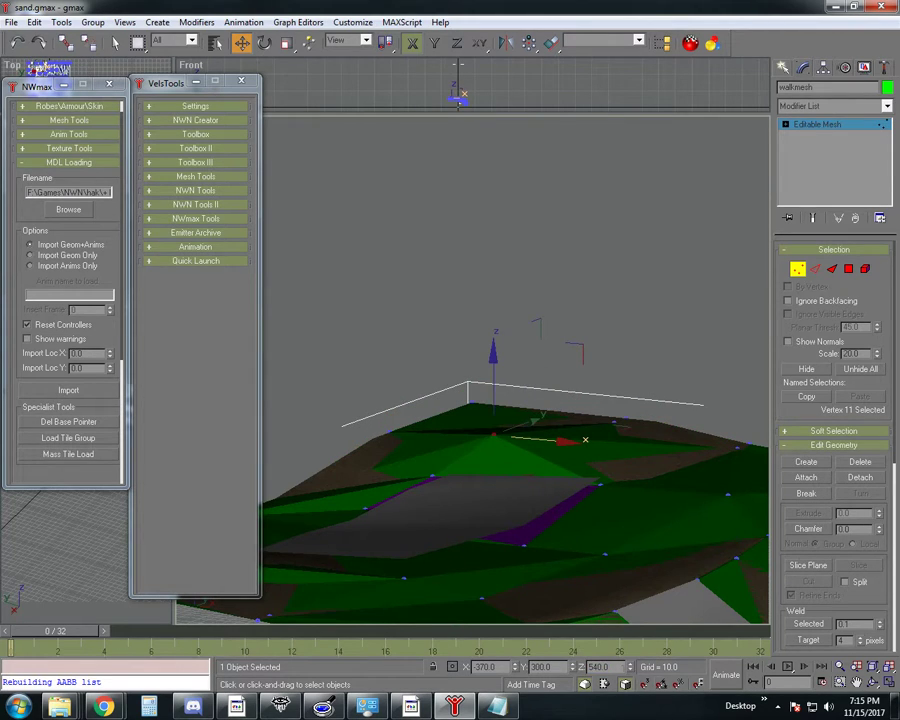
pyautogui.write('520')
pyautogui.press('Return')
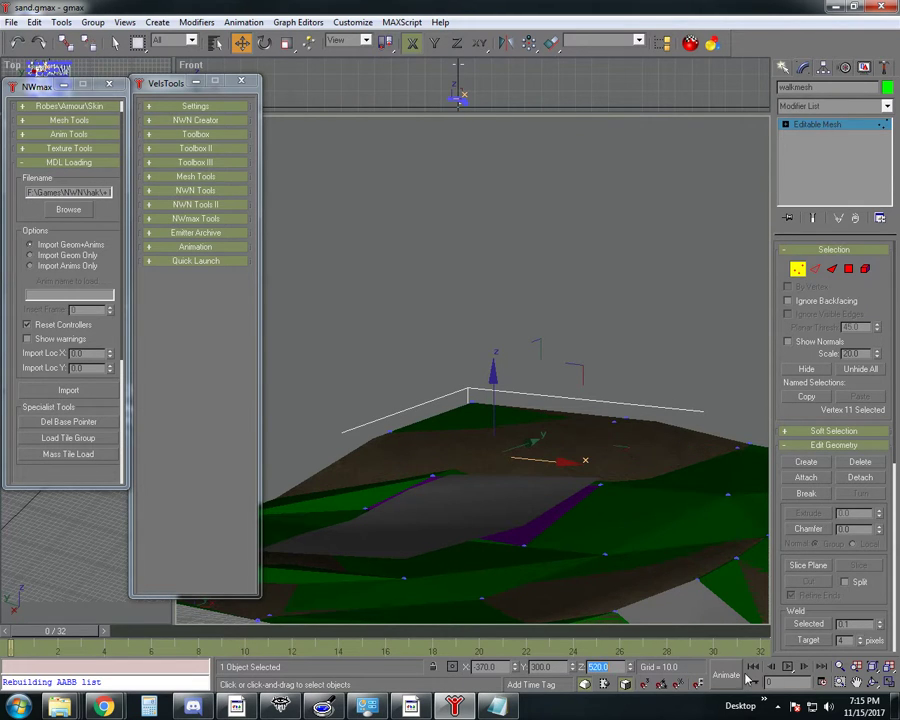
# Lower the walkmesh vertex beside the large purple area at X -90, Y 250 to a Z position of 500.0
pyautogui.click(872, 682)
pyautogui.moveTo(488, 451); pyautogui.dragTo(434, 500)
pyautogui.click(241, 44)
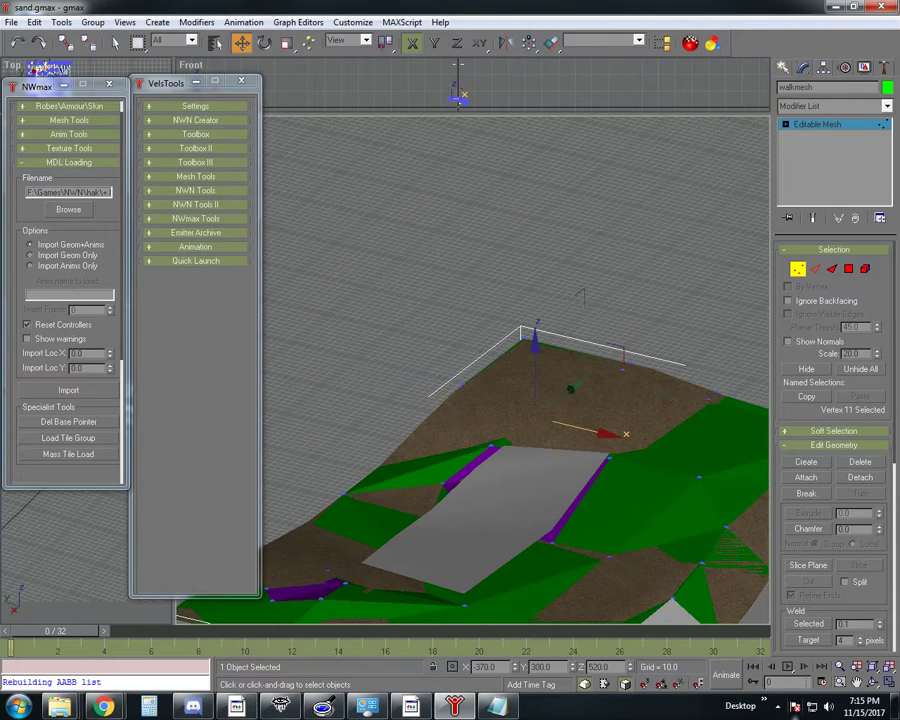
pyautogui.click(873, 684)
pyautogui.moveTo(526, 438); pyautogui.dragTo(496, 424)
pyautogui.click(116, 43)
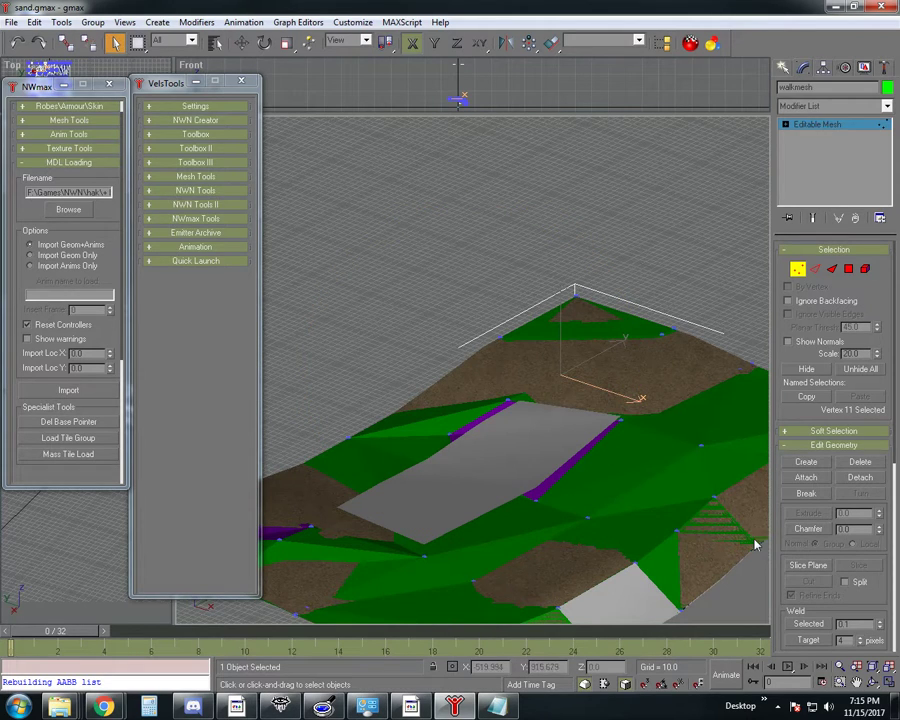
pyautogui.click(701, 446)
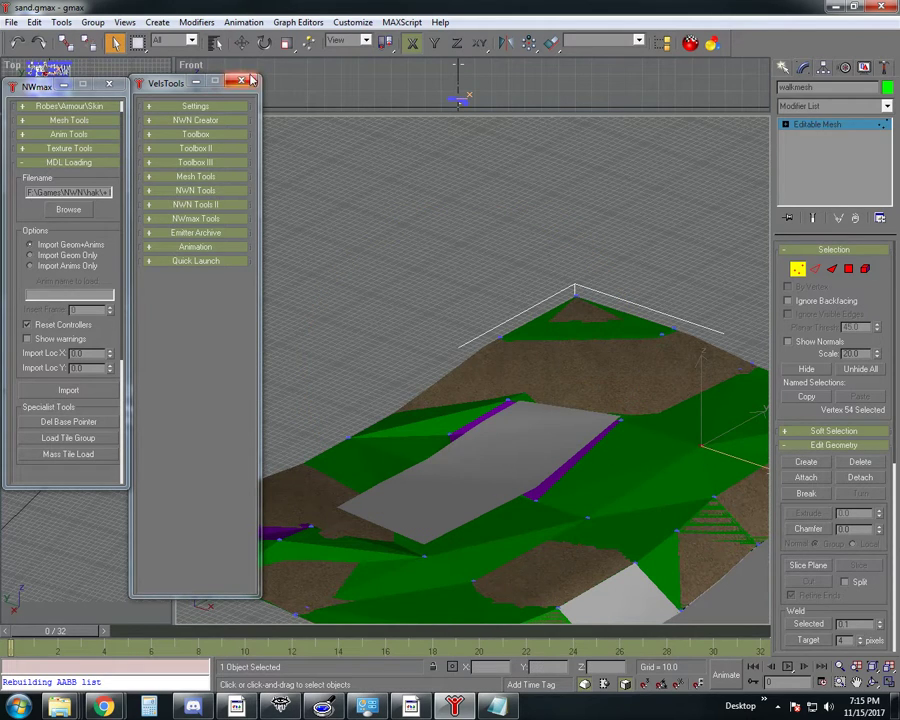
pyautogui.click(242, 43)
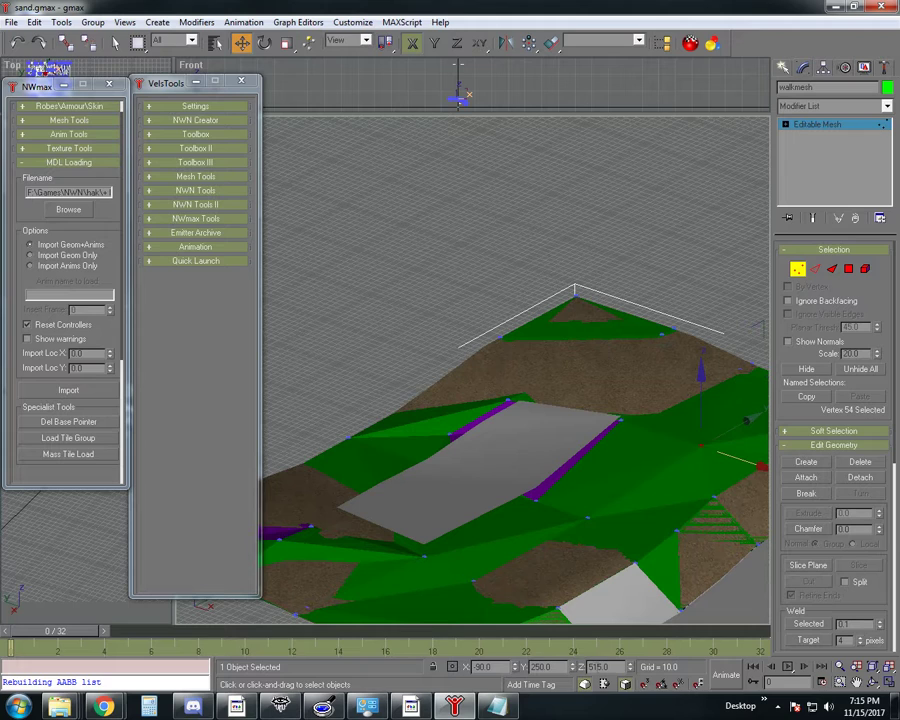
pyautogui.write('500')
pyautogui.press('Return')
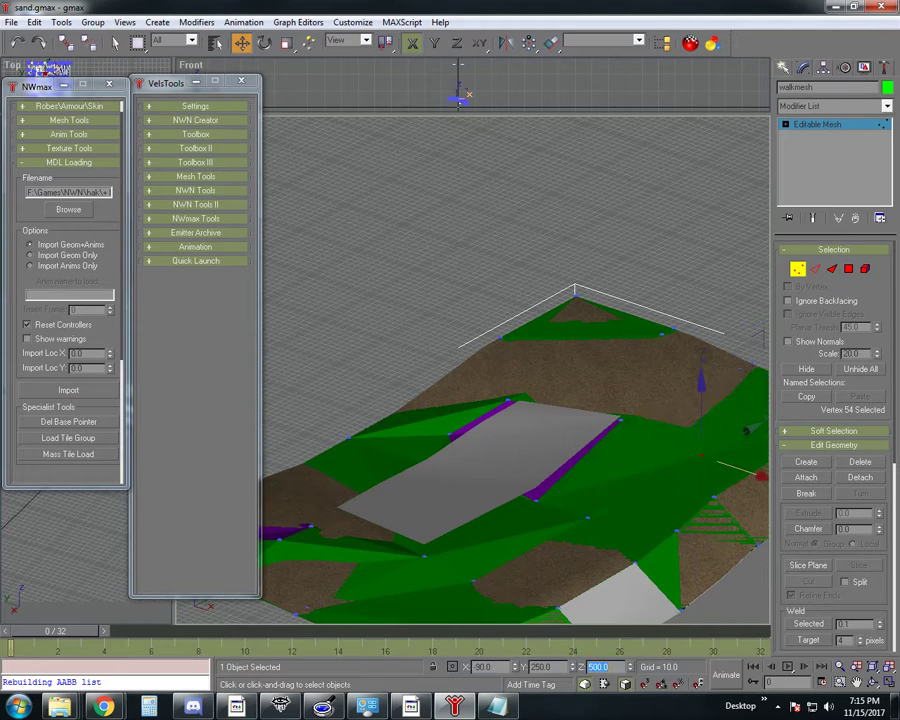
# Lower the large purple area's rear corner vertex at X -384, Y 202 to a Z position of 512.0
pyautogui.click(621, 420)
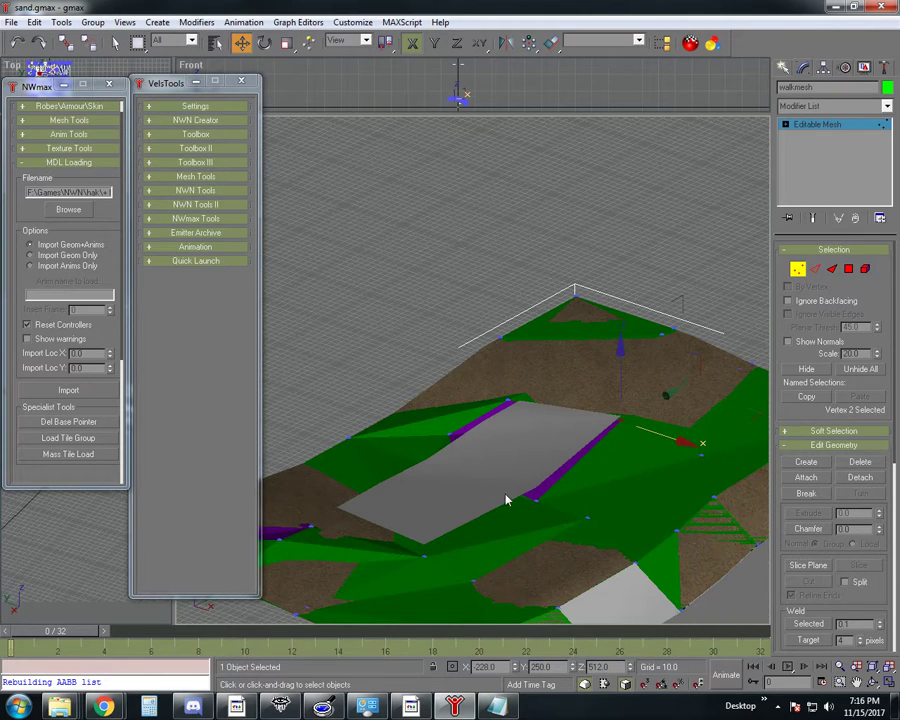
pyautogui.click(506, 400)
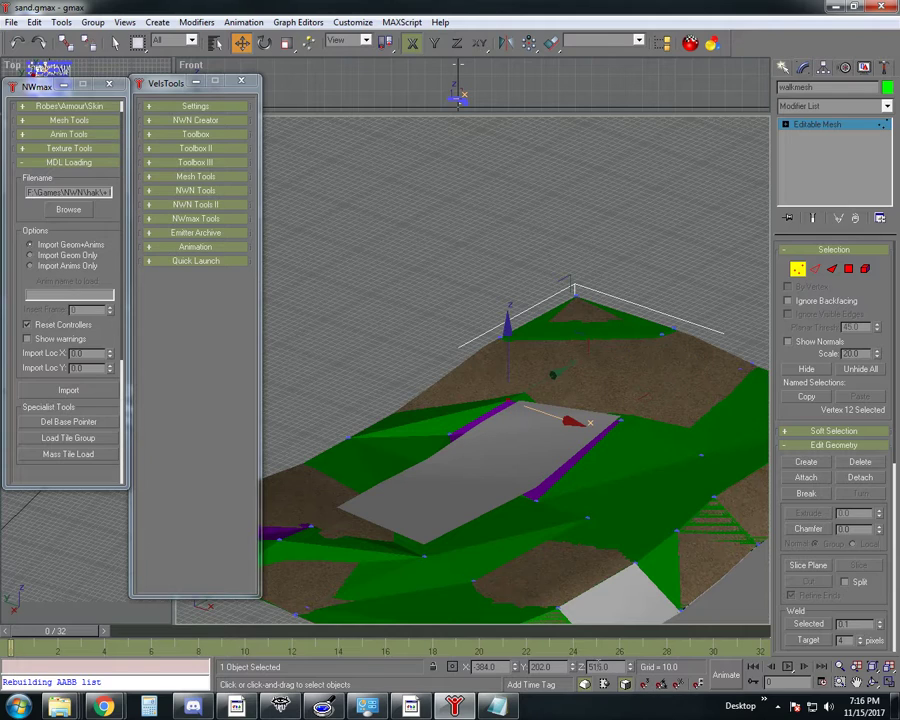
pyautogui.write('512')
pyautogui.press('Return')
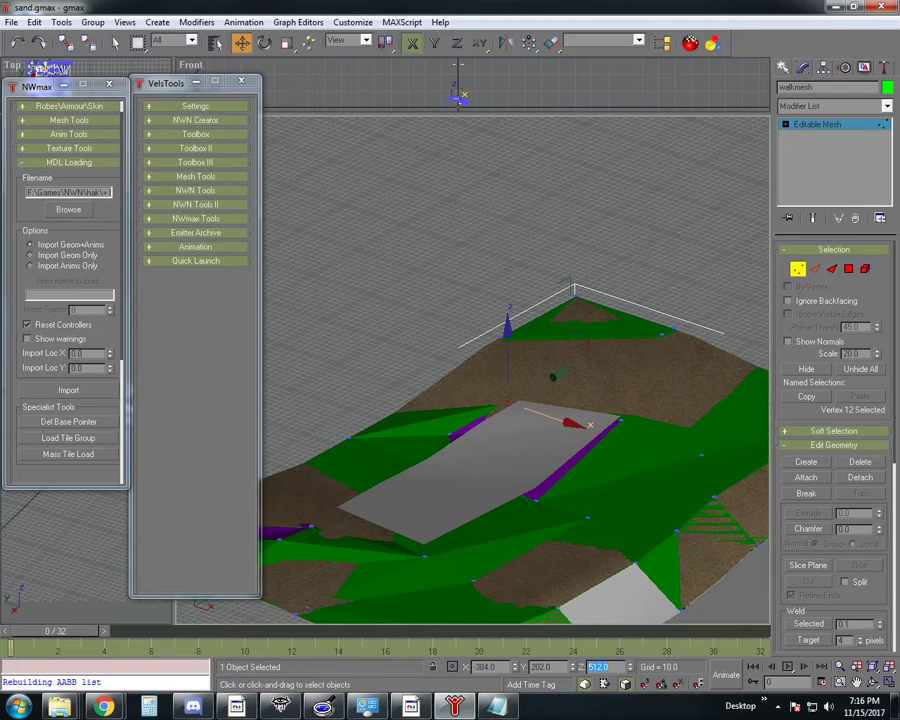
# Lower the small purple area's corner vertex at X -332, Y -366 to a Z position of 530.0
pyautogui.click(278, 540)
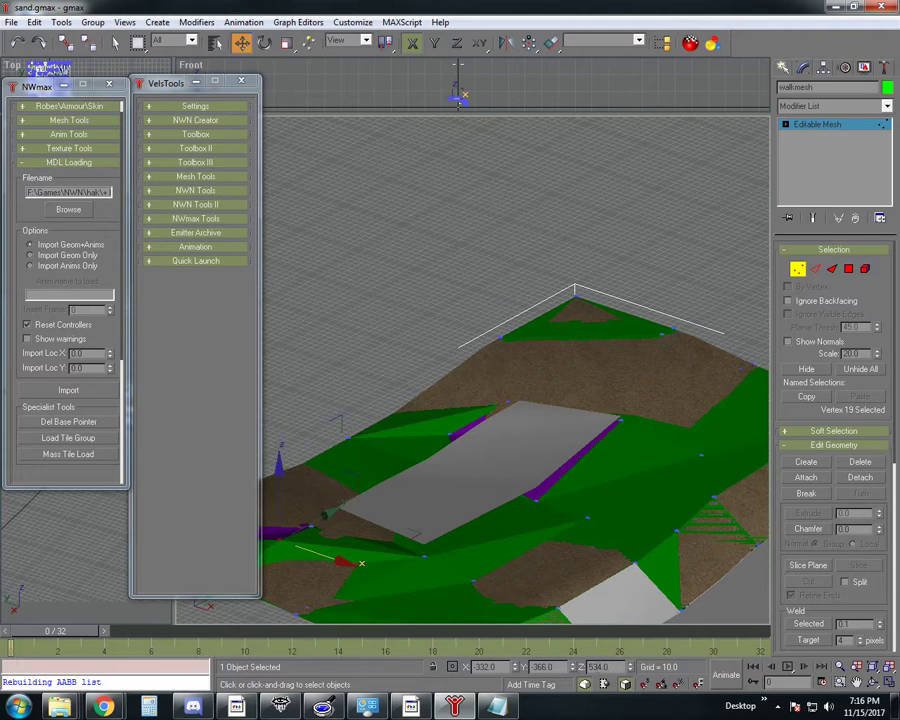
pyautogui.write('530')
pyautogui.press('Return')
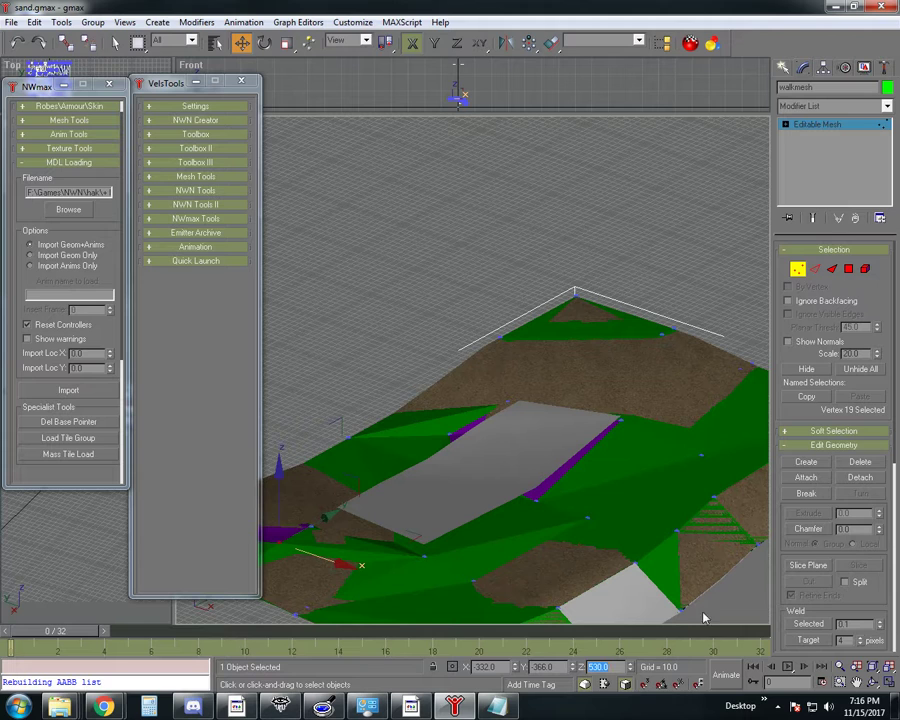
# Examine the walkmesh's fit to the sand ground from several angles and leave vertex editing
pyautogui.click(873, 682)
pyautogui.moveTo(455, 474); pyautogui.dragTo(359, 492)
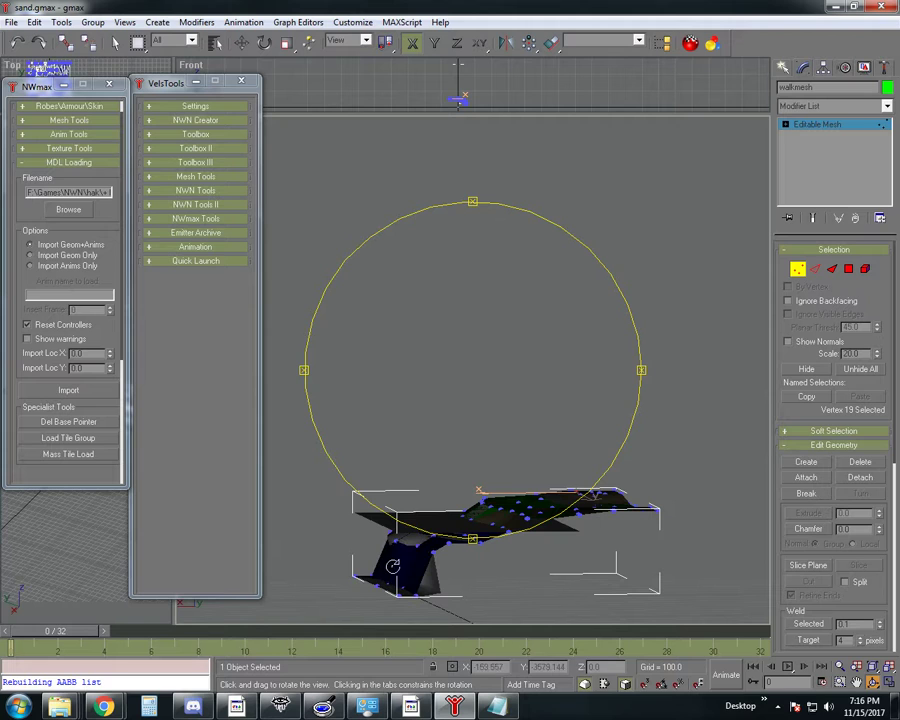
pyautogui.moveTo(440, 508); pyautogui.dragTo(390, 638)
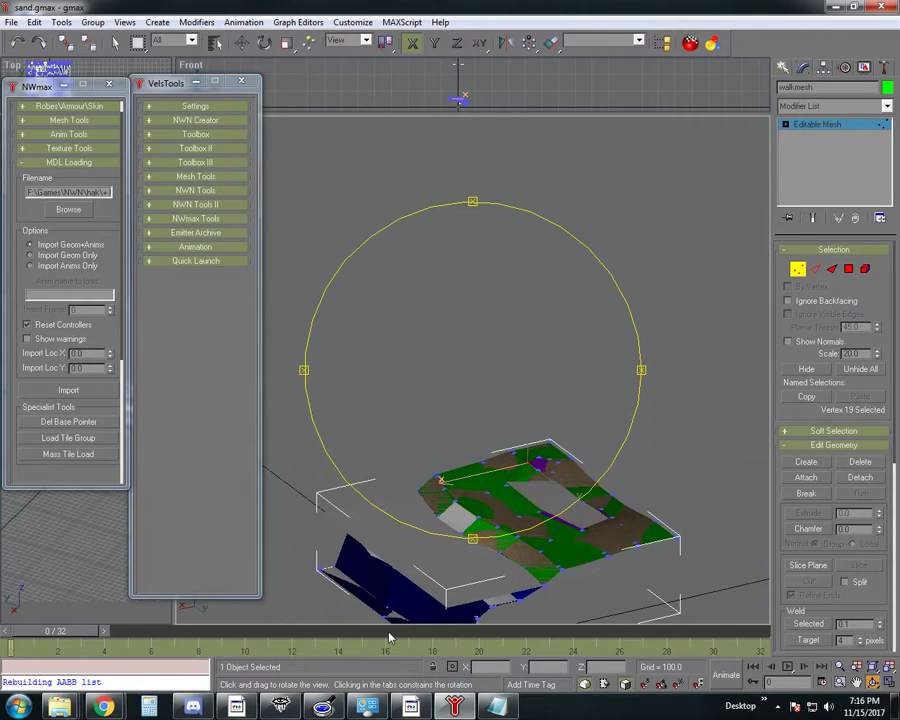
pyautogui.moveTo(454, 501); pyautogui.dragTo(427, 468)
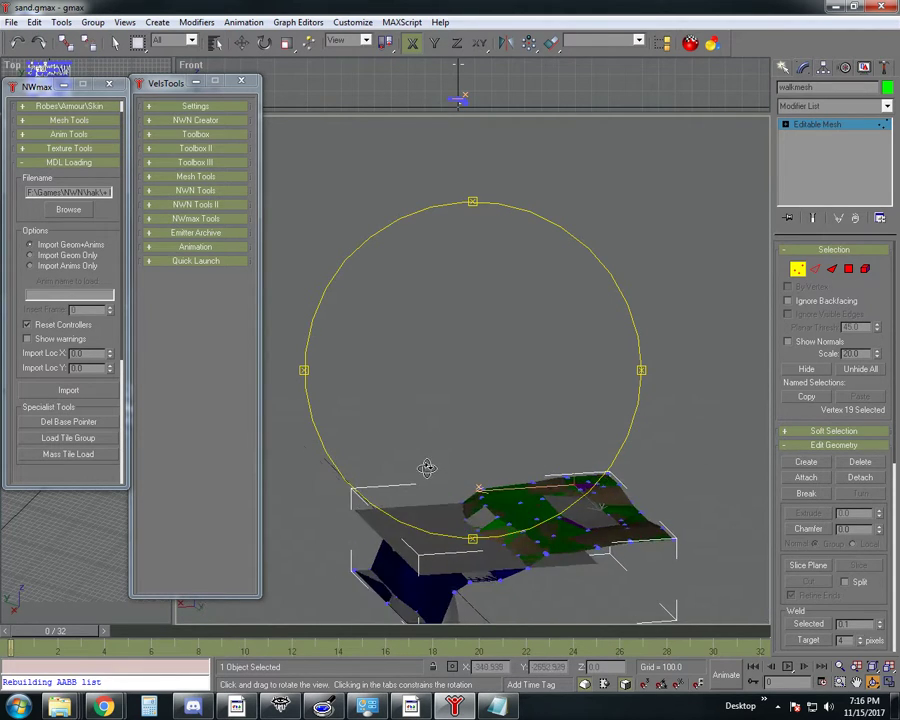
pyautogui.moveTo(477, 497); pyautogui.dragTo(568, 489)
pyautogui.moveTo(590, 492); pyautogui.dragTo(529, 526)
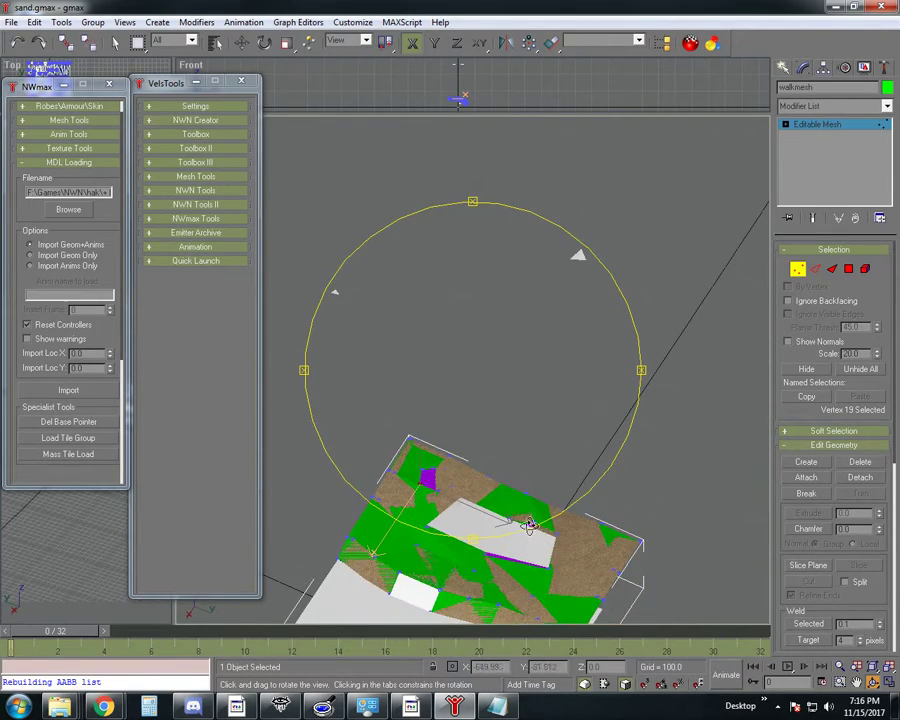
pyautogui.moveTo(426, 482); pyautogui.dragTo(482, 470)
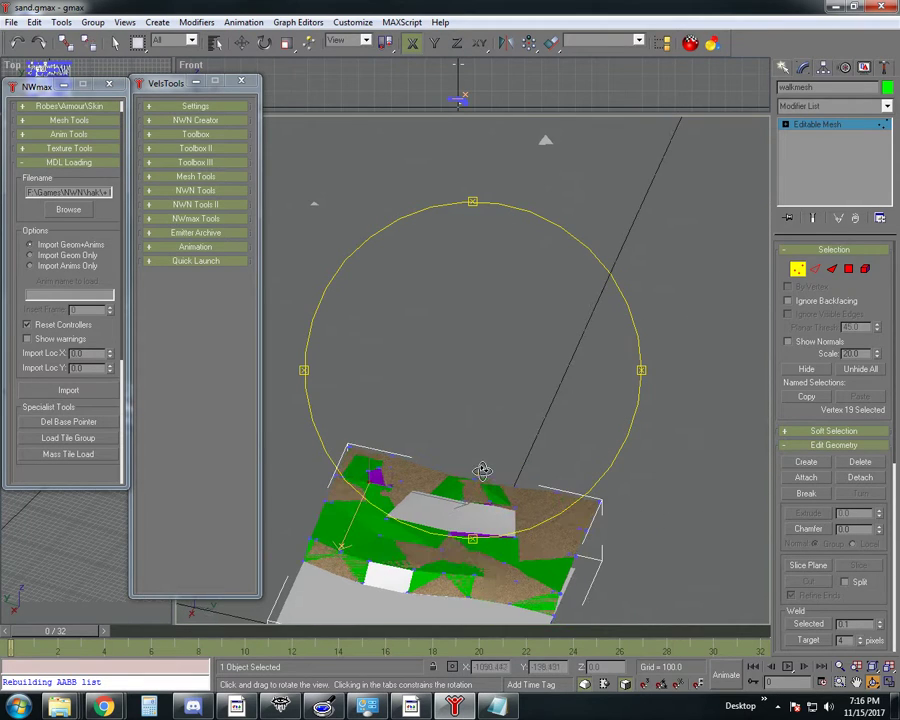
pyautogui.click(799, 271)
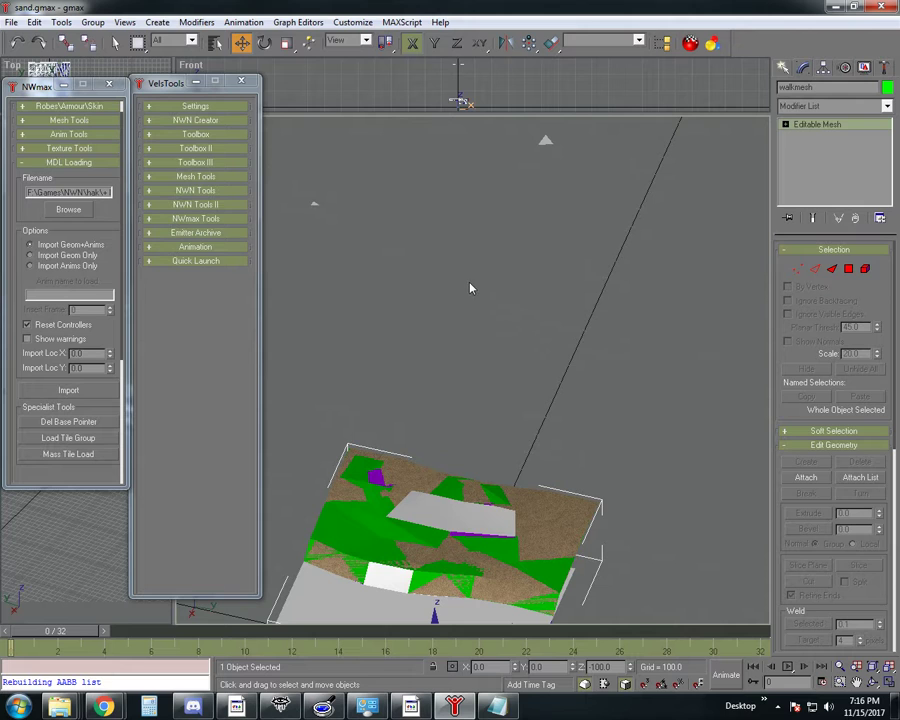
pyautogui.click(872, 679)
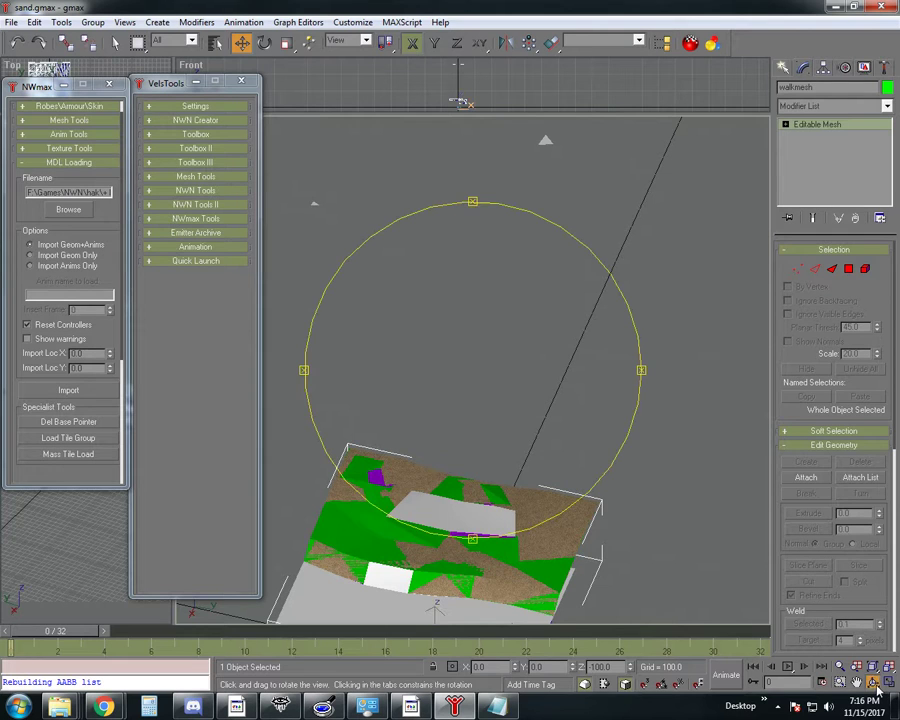
pyautogui.moveTo(538, 472); pyautogui.dragTo(511, 430)
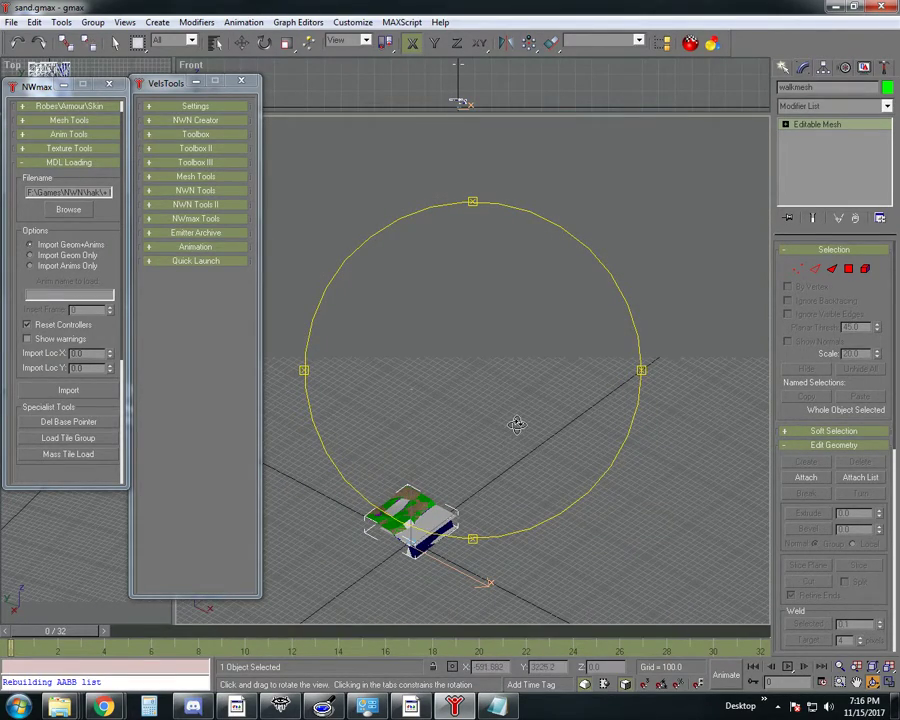